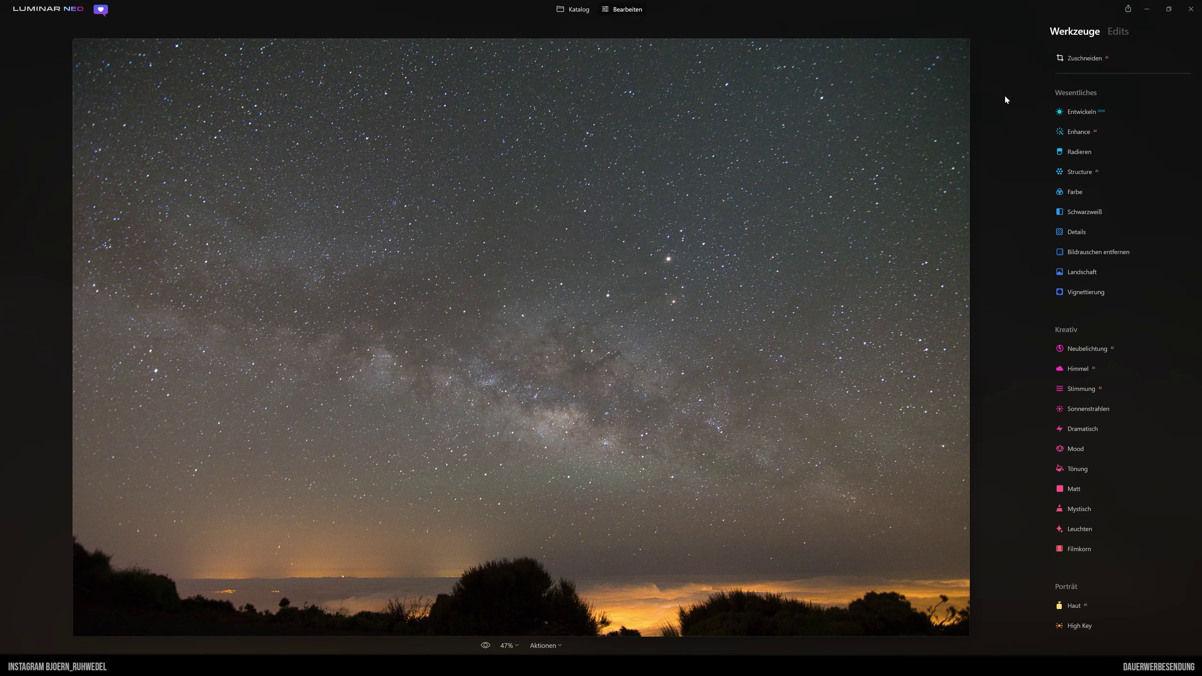
# - Crop the photo to 16:9, shift it to keep the treeline, and try auto-straightening
pyautogui.click(1084, 65)
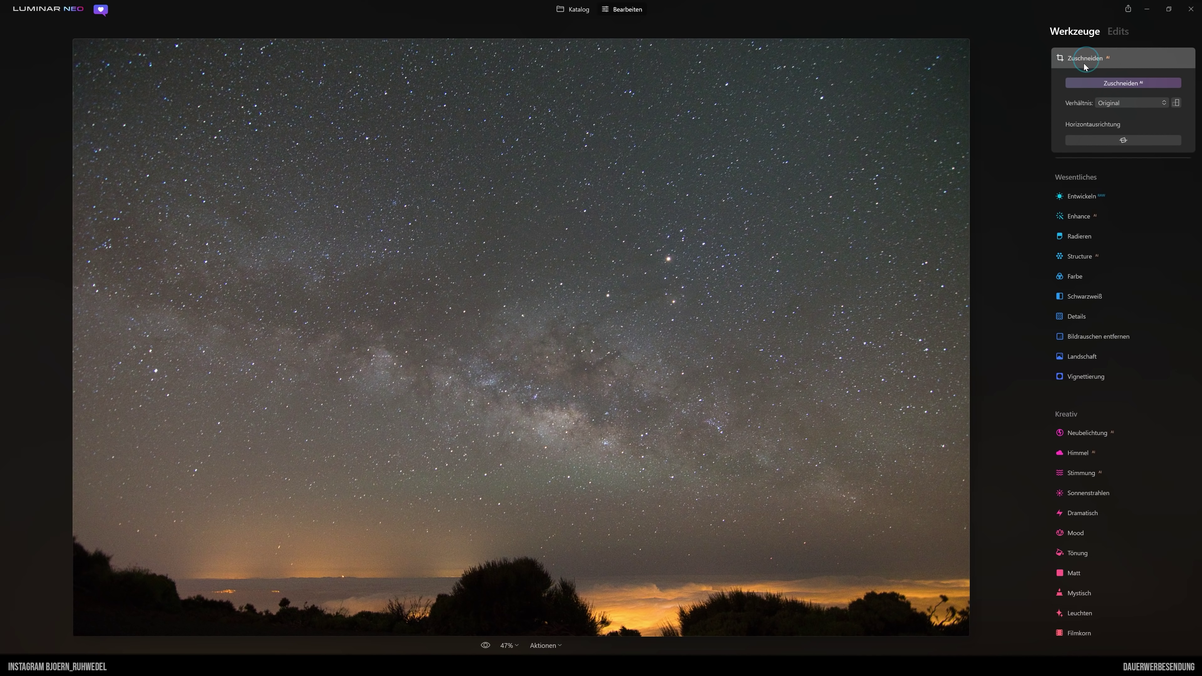
pyautogui.click(1123, 107)
pyautogui.click(1113, 207)
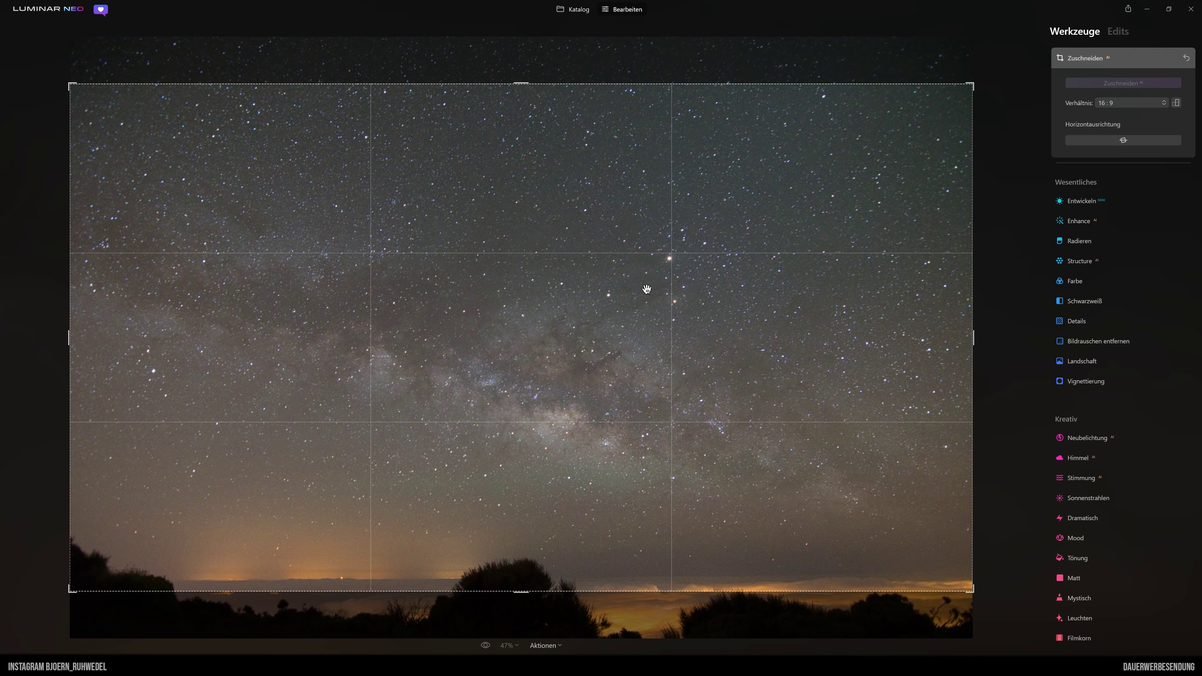
pyautogui.moveTo(636, 287); pyautogui.dragTo(636, 241)
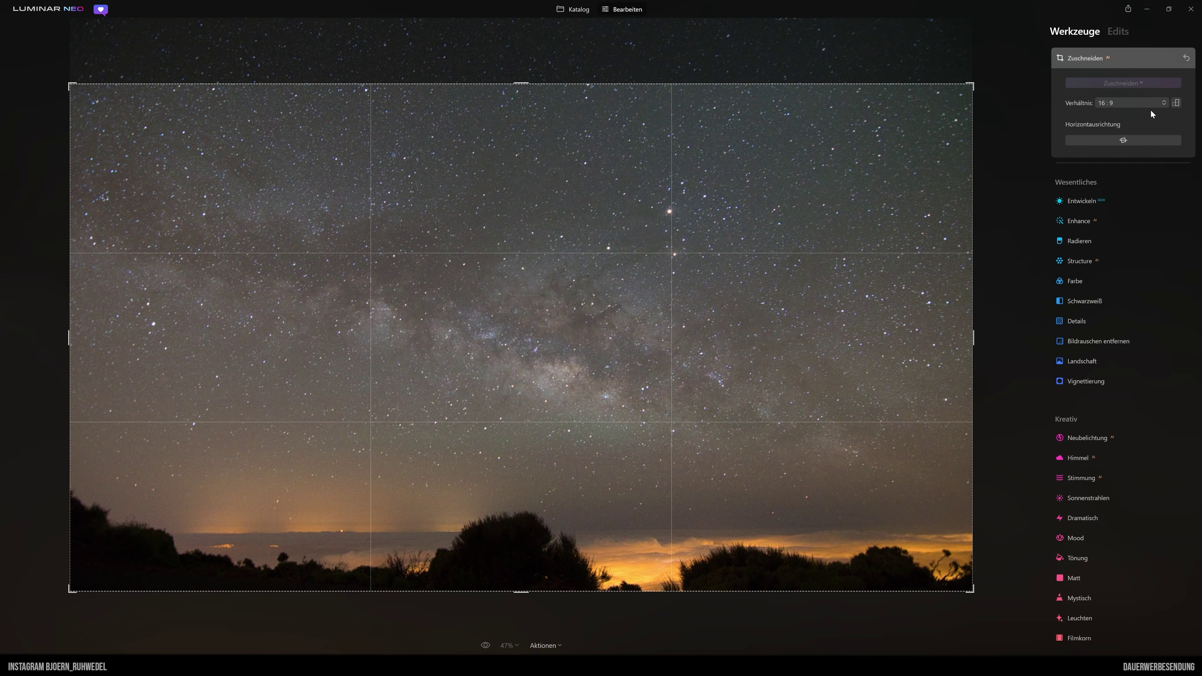
pyautogui.click(1121, 140)
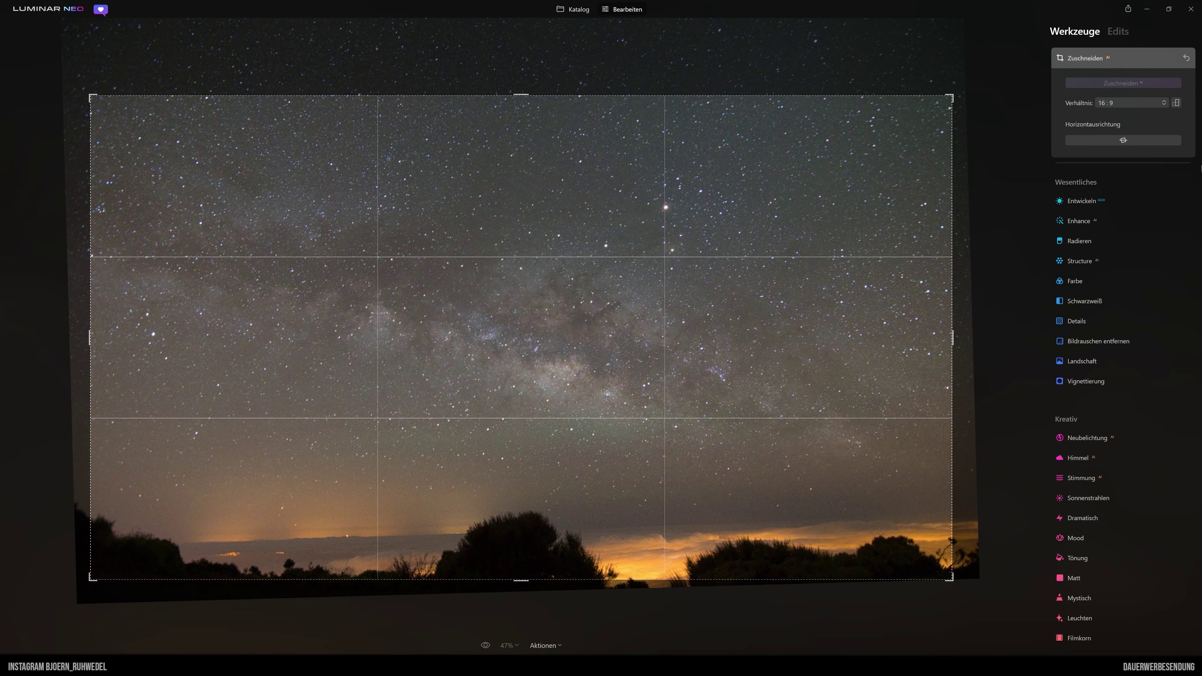
# - Reset the crop, reapply 16:9 without rotation, nudge the photo up, and apply
pyautogui.click(1186, 57)
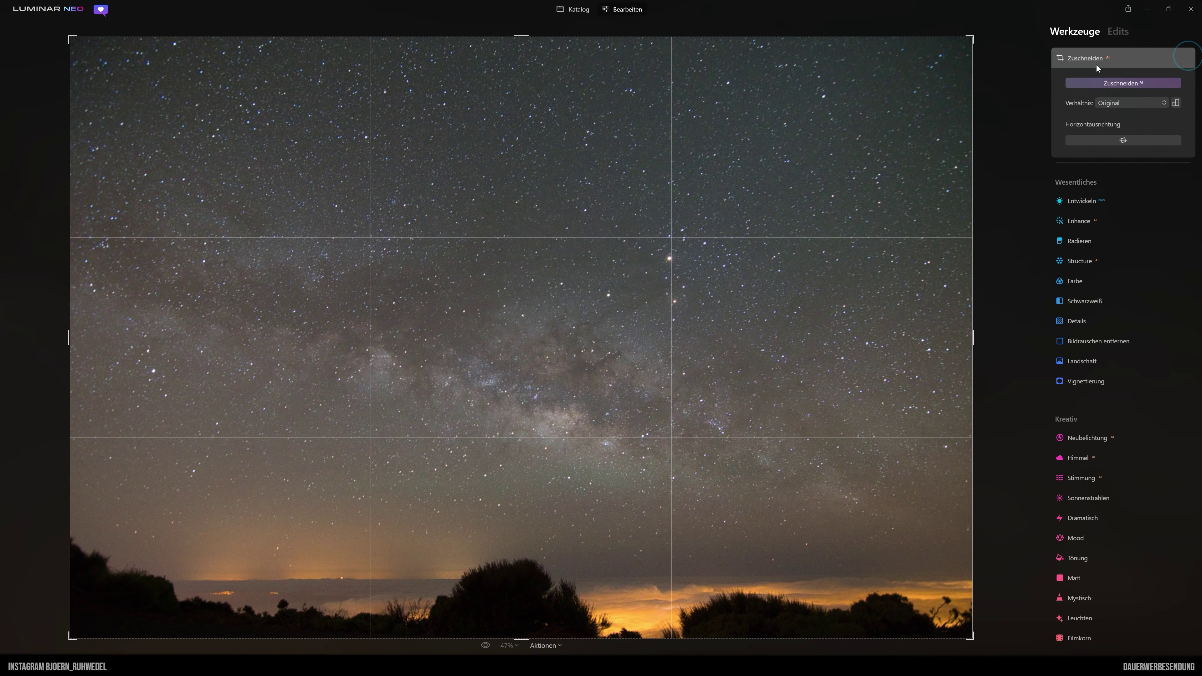
pyautogui.click(1135, 103)
pyautogui.click(1126, 213)
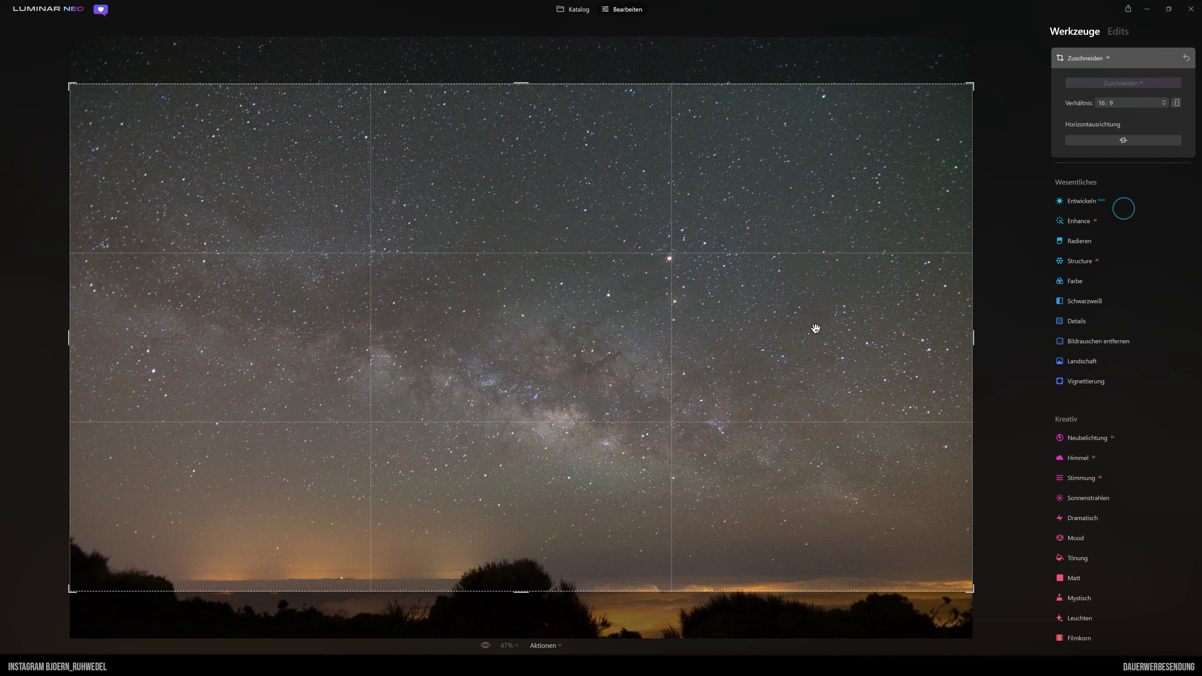
pyautogui.moveTo(691, 349); pyautogui.dragTo(691, 339)
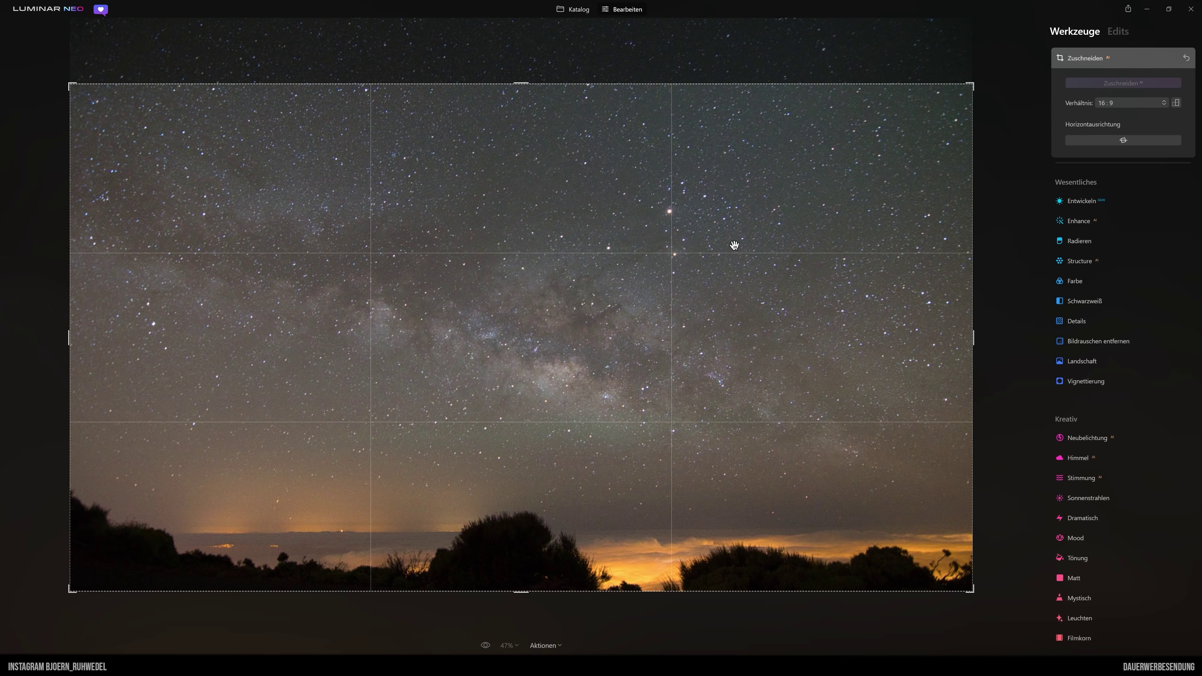
pyautogui.click(1094, 57)
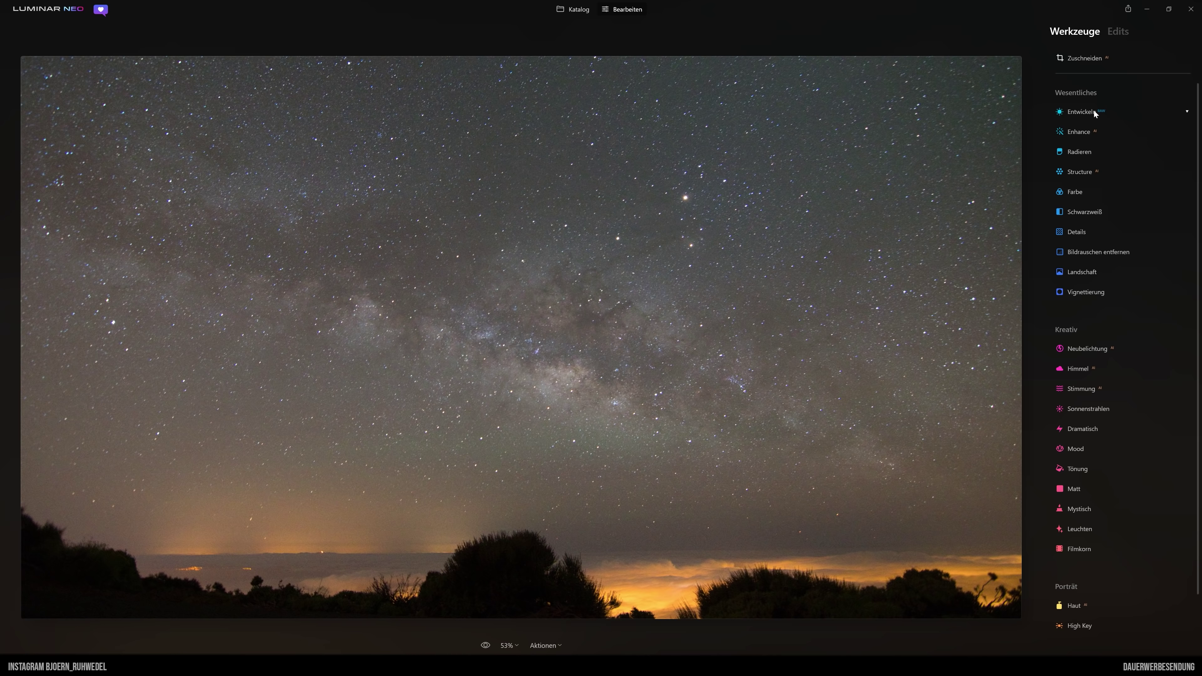
# - In Entwickeln, set Shadows to -65, Highlights to 10 and Smart Contrast to 48
pyautogui.click(1078, 112)
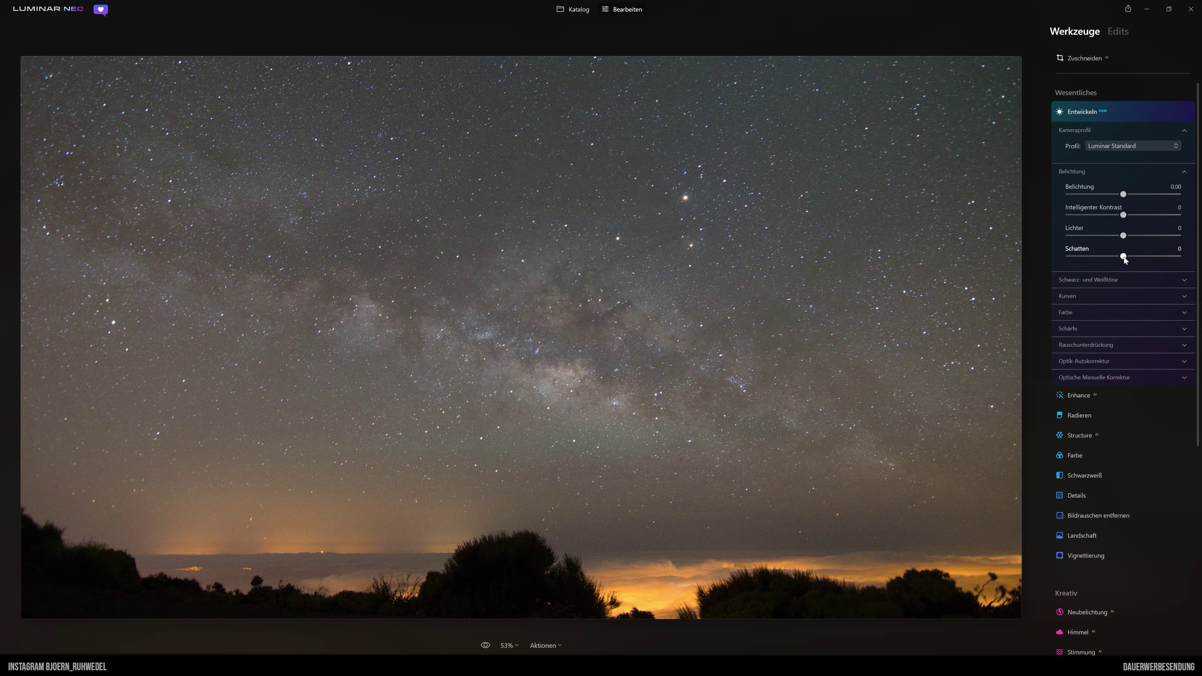
pyautogui.moveTo(1124, 258); pyautogui.dragTo(1117, 258)
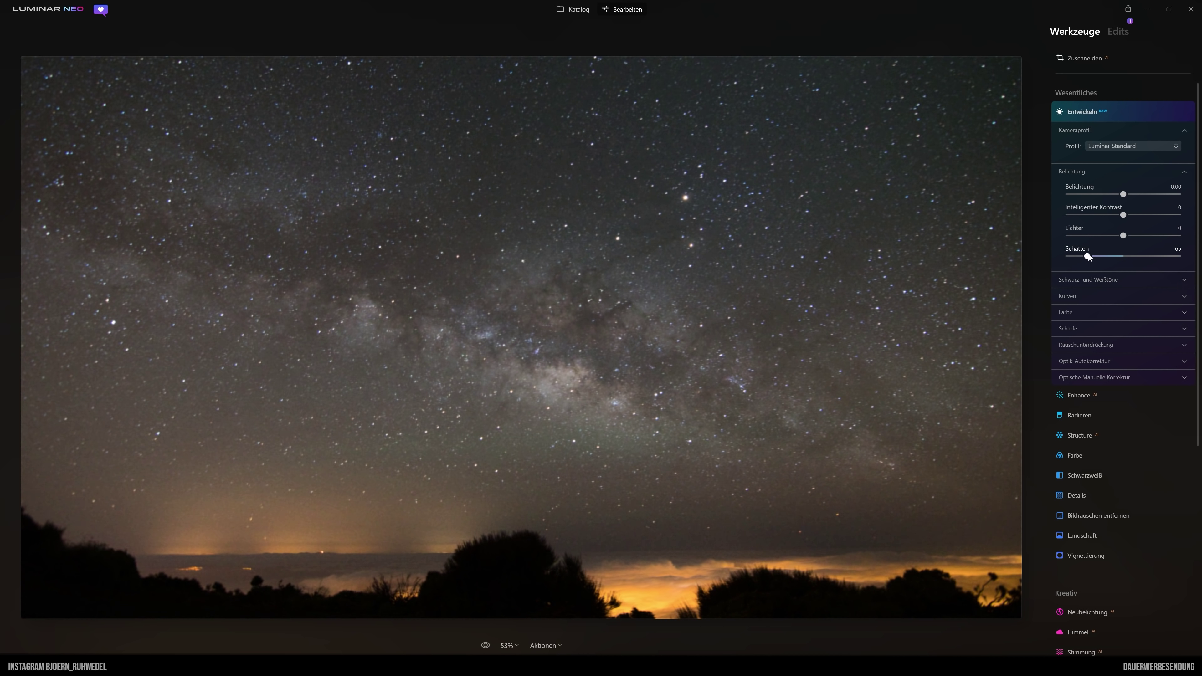
pyautogui.moveTo(1088, 256); pyautogui.dragTo(1088, 256)
pyautogui.moveTo(1183, 237)
pyautogui.mouseDown()
pyautogui.moveTo(1105, 237)
pyautogui.moveTo(1130, 235)
pyautogui.mouseUp()
pyautogui.moveTo(1124, 215)
pyautogui.mouseDown()
pyautogui.moveTo(1161, 215)
pyautogui.moveTo(1151, 219)
pyautogui.mouseUp()
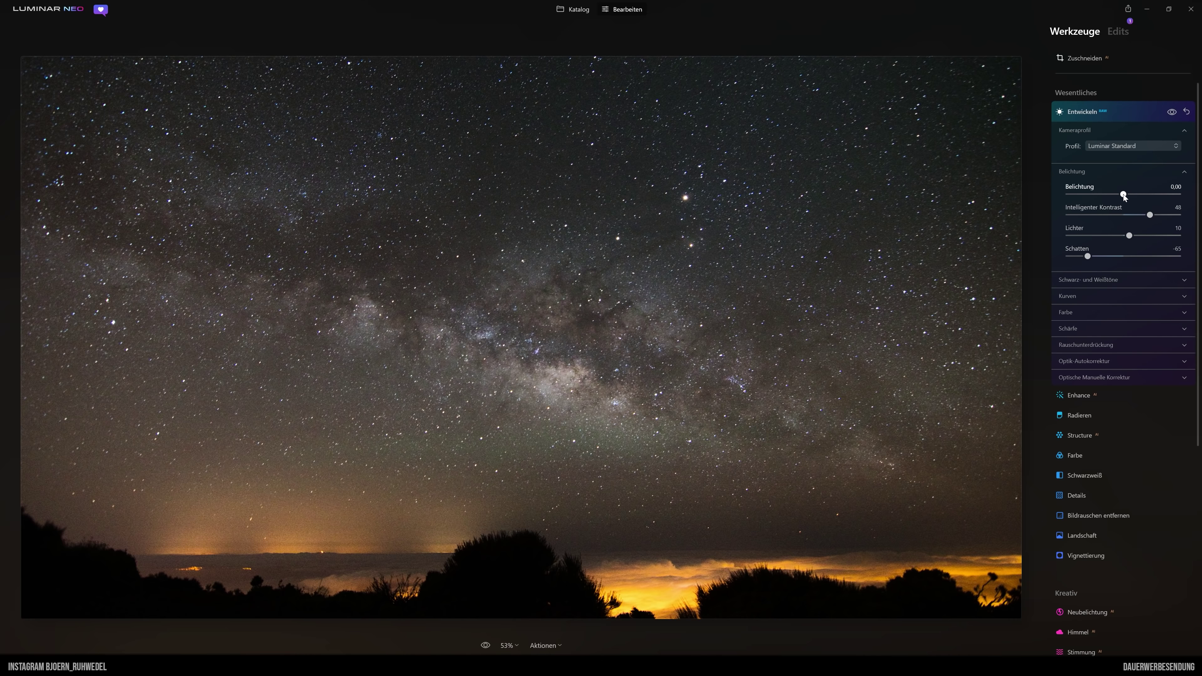
# - Set Exposure to -0.20 and toggle the Develop edits off and on to compare
pyautogui.moveTo(1123, 195); pyautogui.dragTo(1121, 195)
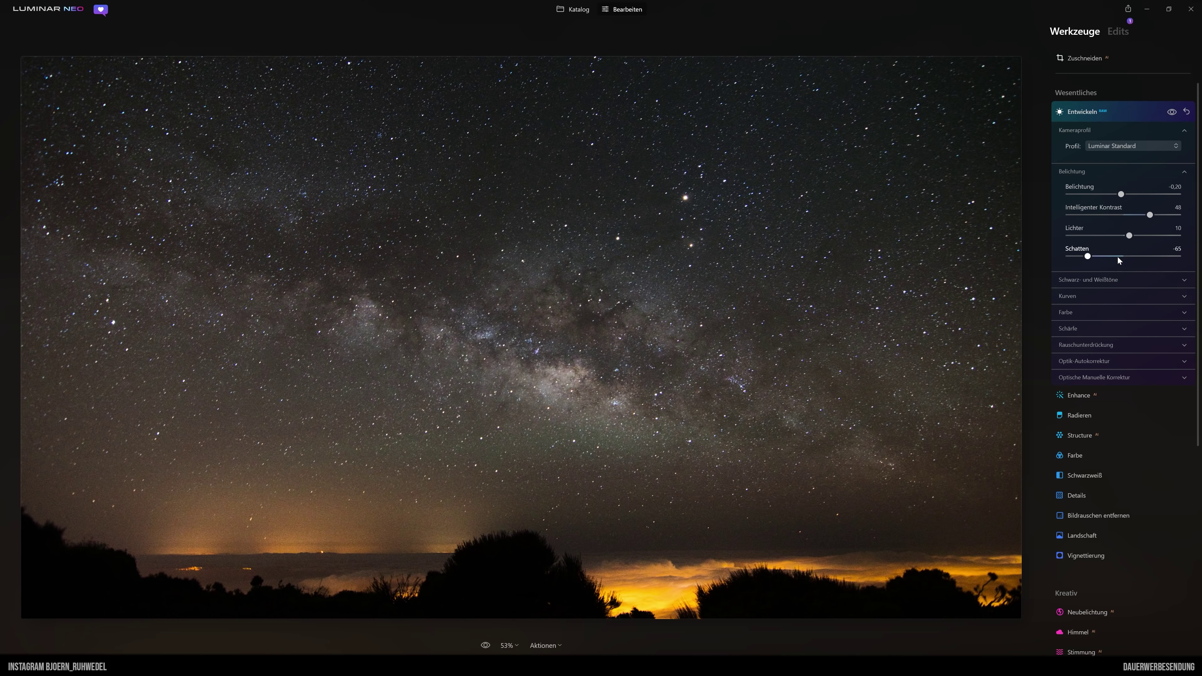
pyautogui.click(1172, 112)
pyautogui.click(1172, 112)
# - In Whites and Blacks, set Blacks to -23 and Whites to 10
pyautogui.click(1084, 280)
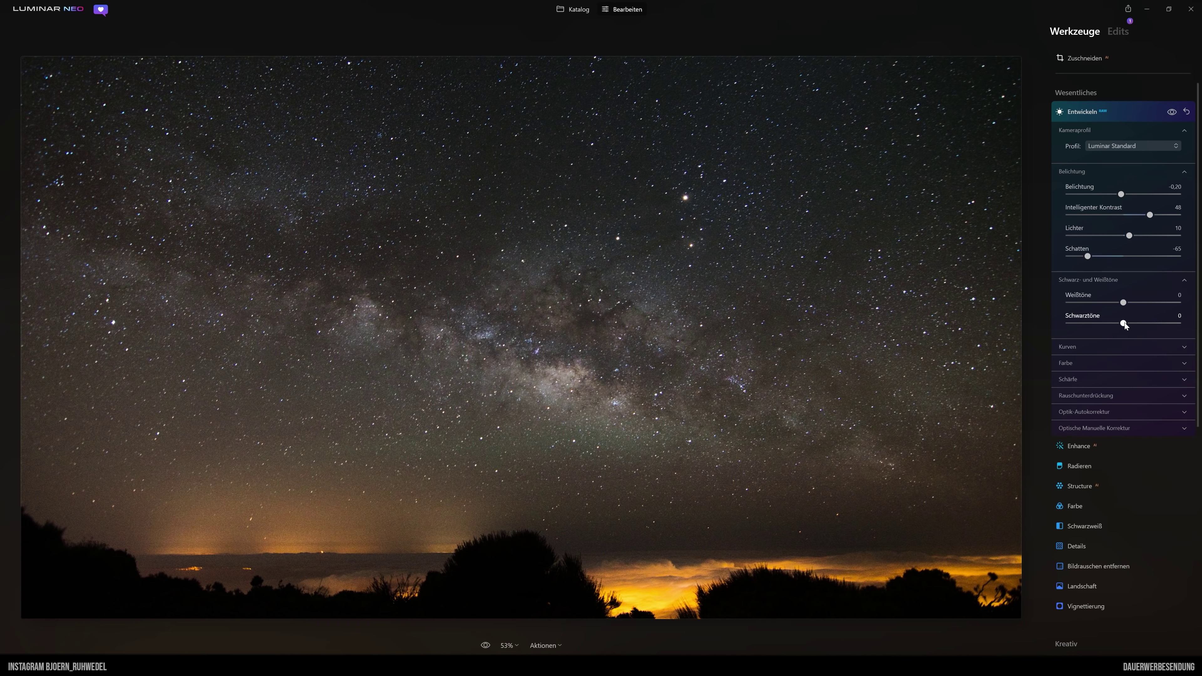
pyautogui.moveTo(1124, 324); pyautogui.dragTo(1114, 324)
pyautogui.moveTo(1114, 326); pyautogui.dragTo(1112, 327)
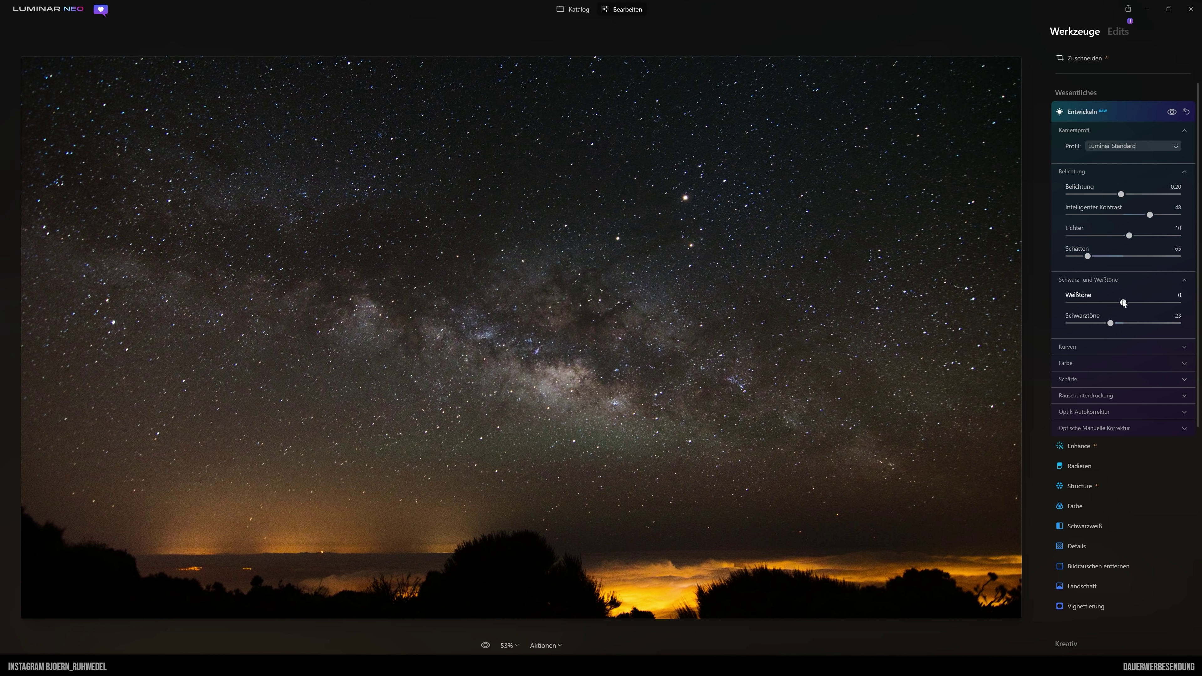
pyautogui.moveTo(1124, 303)
pyautogui.mouseDown()
pyautogui.moveTo(1145, 304)
pyautogui.moveTo(1129, 303)
pyautogui.mouseUp()
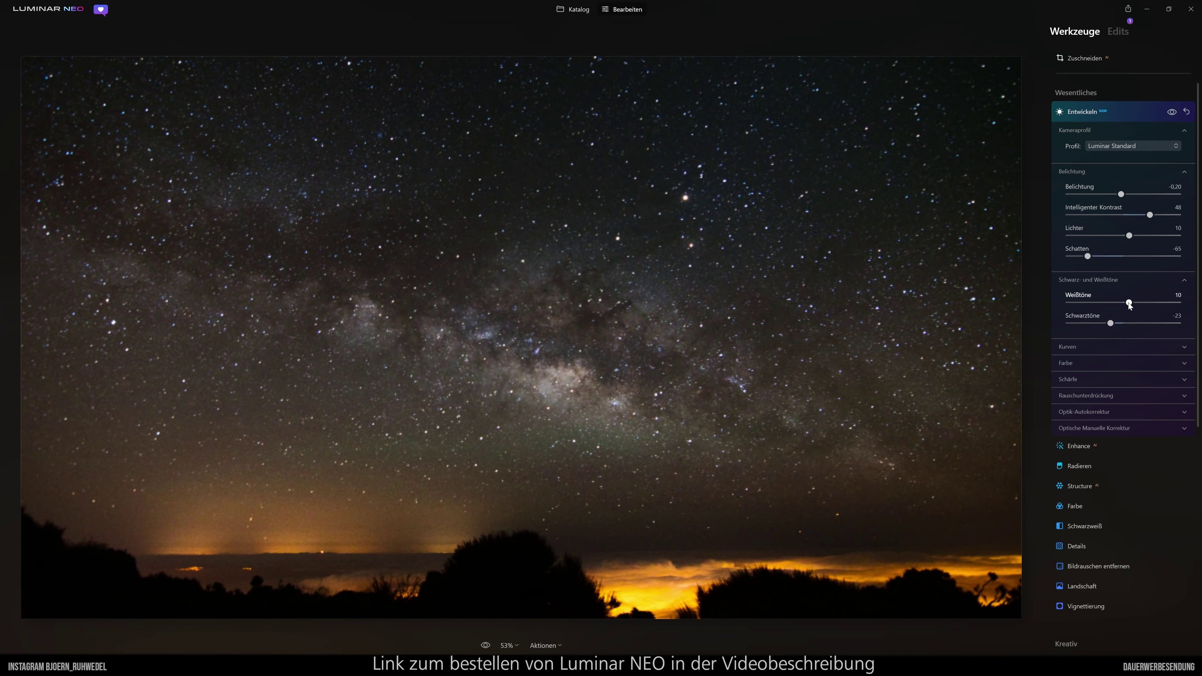
pyautogui.moveTo(1129, 304); pyautogui.dragTo(1129, 303)
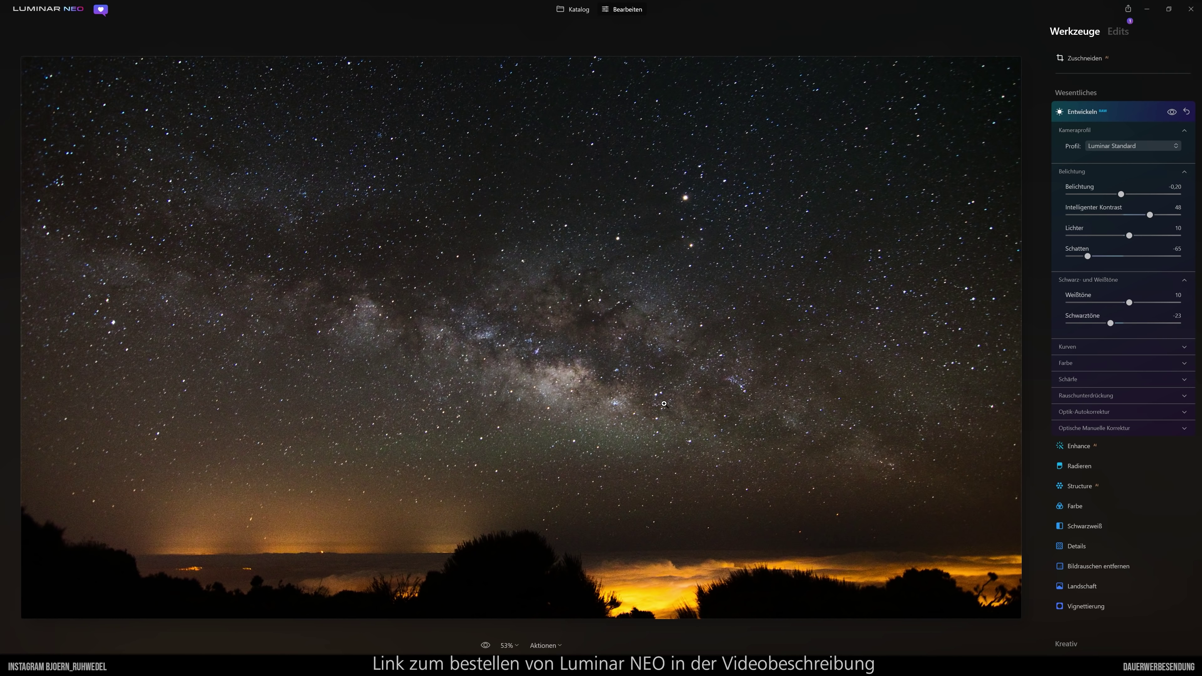
pyautogui.scroll(-3, 1092, 340)
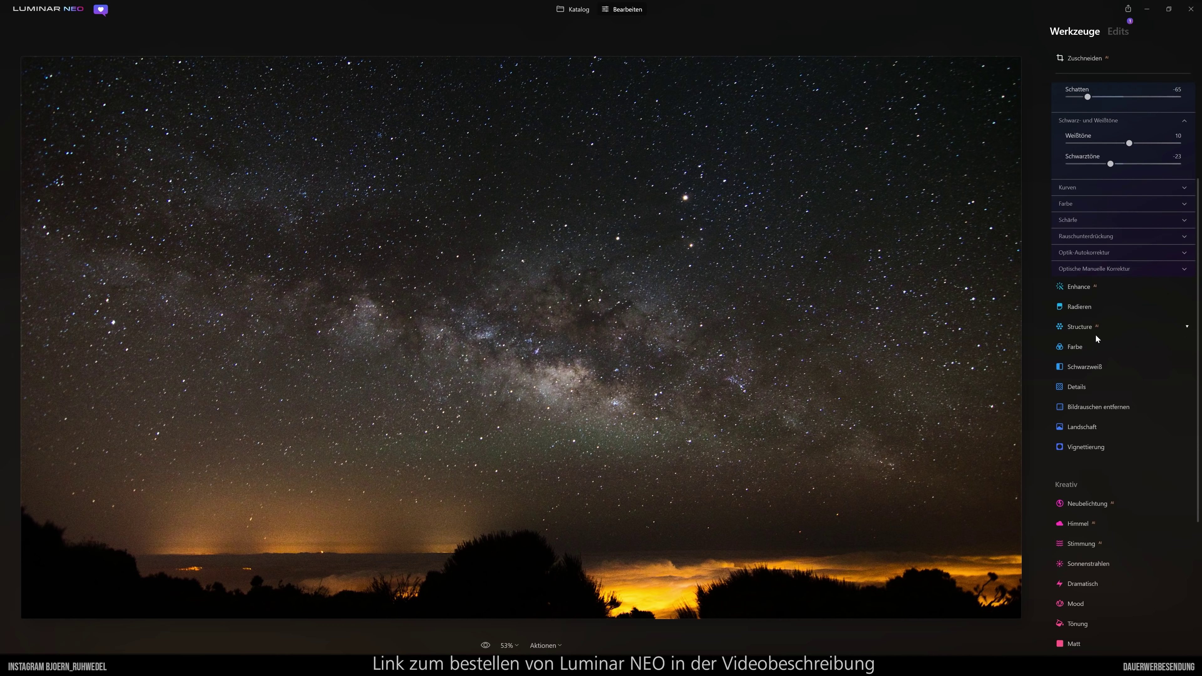
pyautogui.scroll(2, 1094, 336)
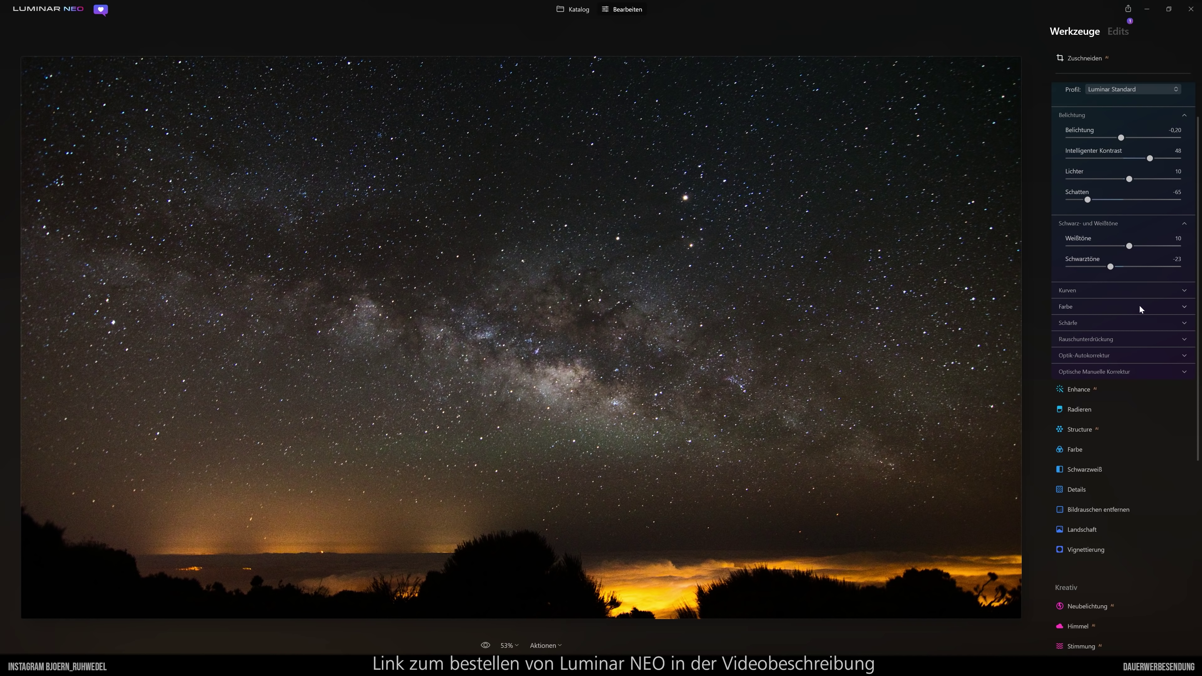
# - Shape an S tone curve with lower and upper midtone points and a slightly lifted black point
pyautogui.click(1067, 289)
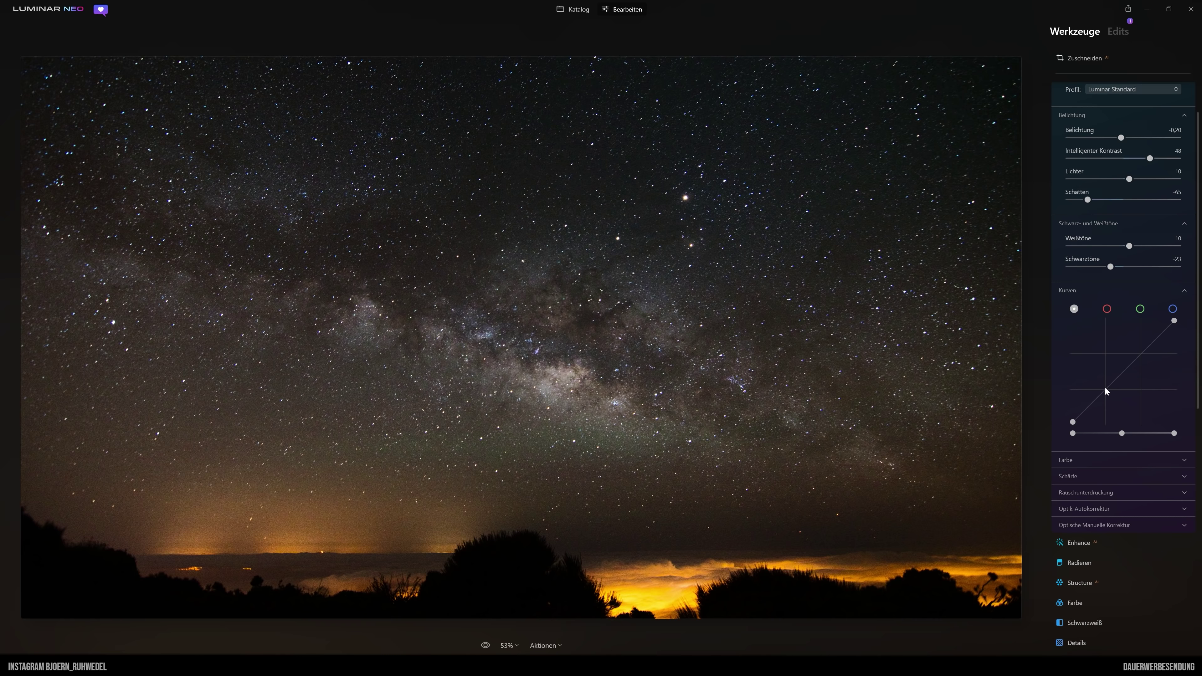
pyautogui.moveTo(1104, 391); pyautogui.dragTo(1104, 392)
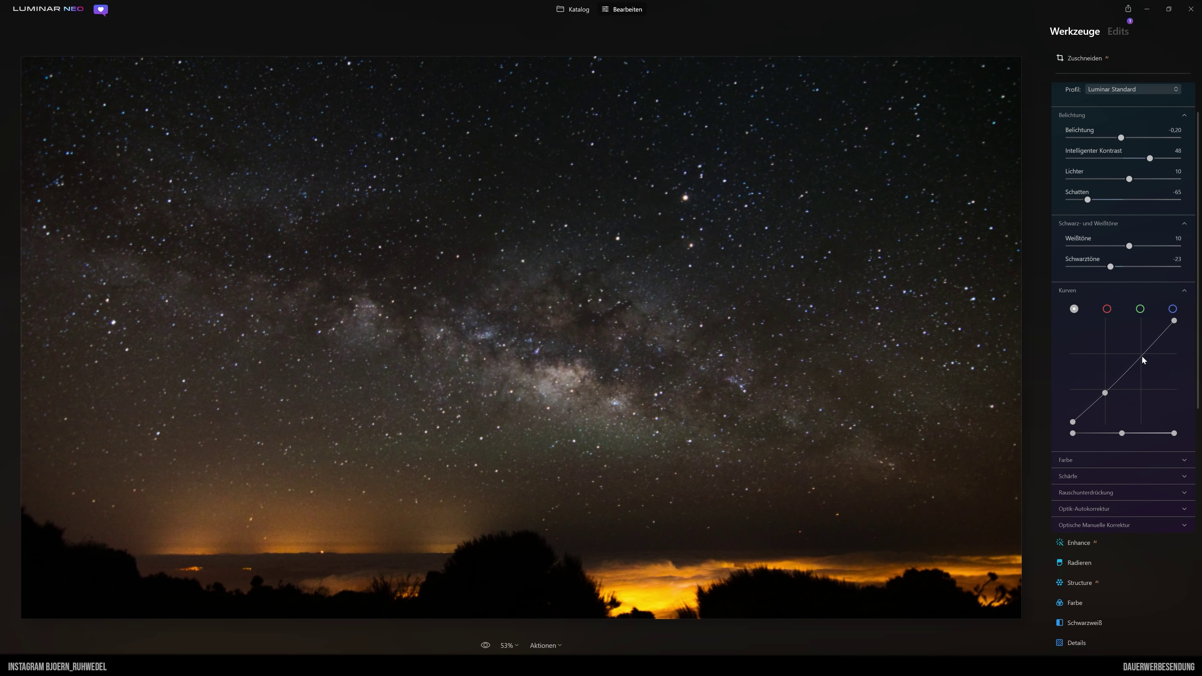
pyautogui.moveTo(1142, 360); pyautogui.dragTo(1142, 354)
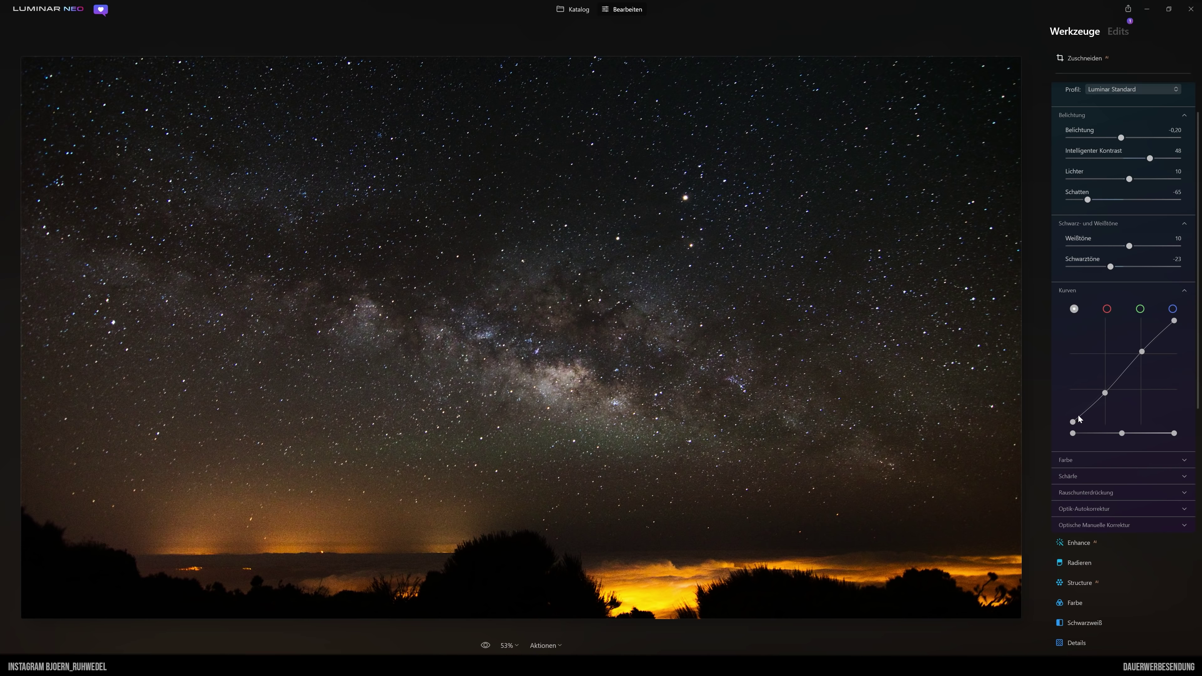
pyautogui.moveTo(1072, 422)
pyautogui.mouseDown()
pyautogui.moveTo(1073, 433)
pyautogui.moveTo(1072, 415)
pyautogui.moveTo(1107, 397)
pyautogui.mouseUp()
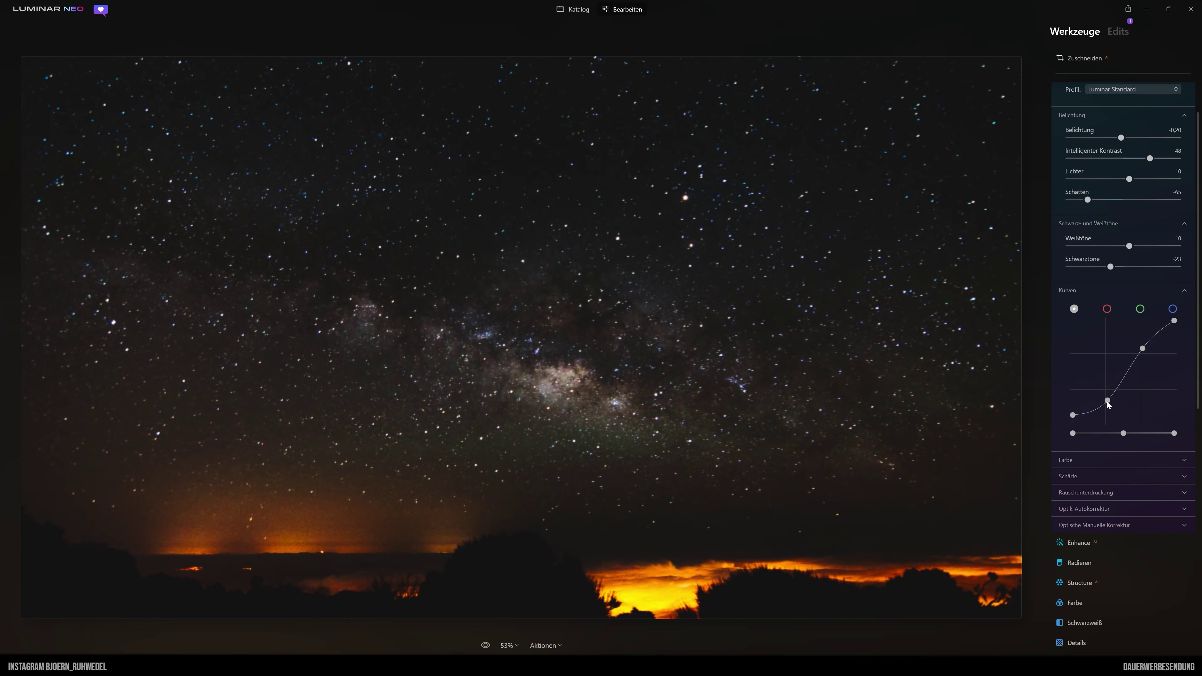
pyautogui.moveTo(1108, 398); pyautogui.dragTo(1105, 395)
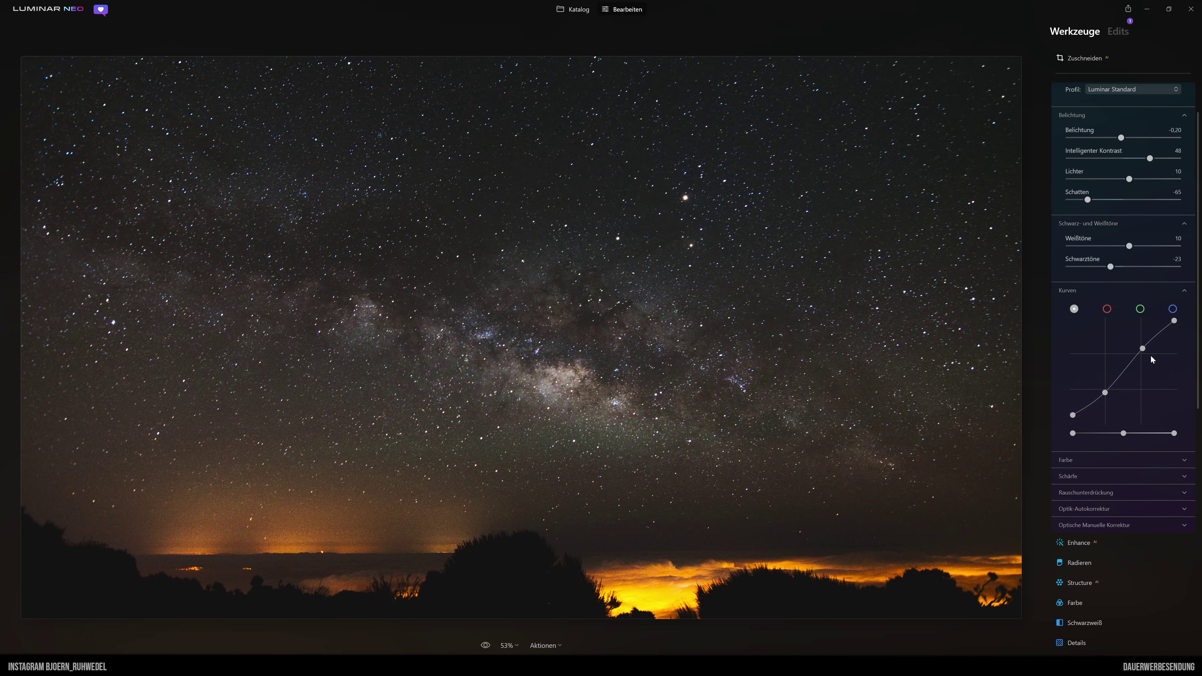
pyautogui.moveTo(1142, 349); pyautogui.dragTo(1141, 352)
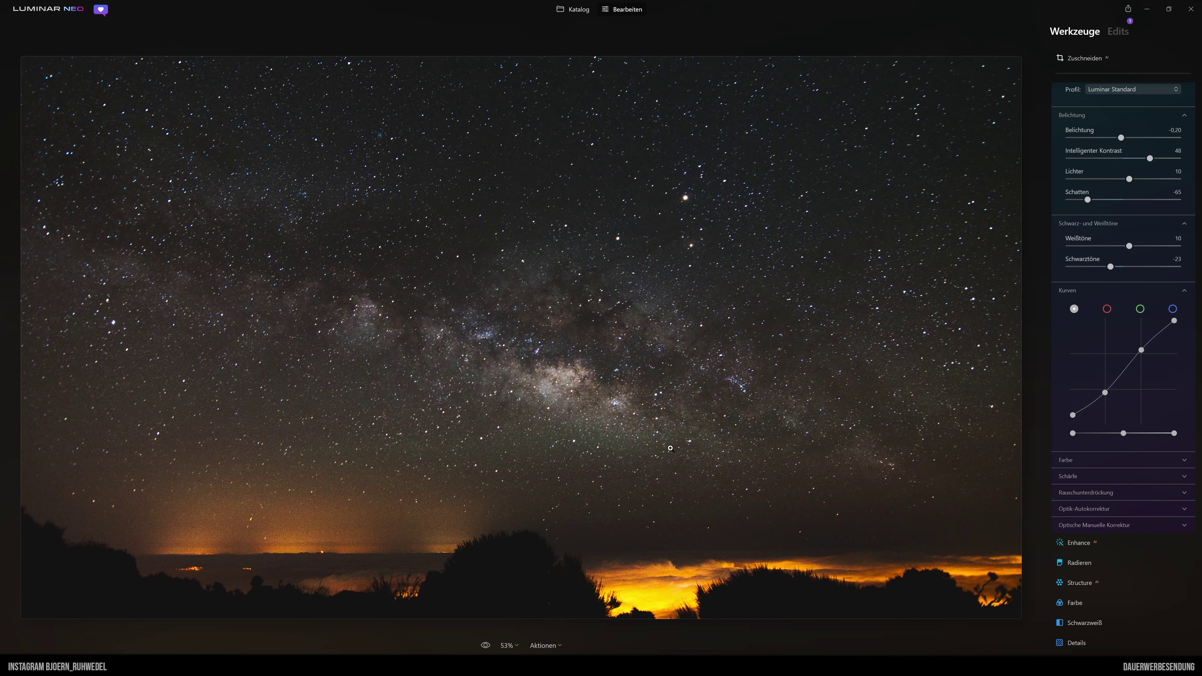
# - Set a custom white balance with Temperature 3499 and Tint 8 in Farbe
pyautogui.click(1076, 465)
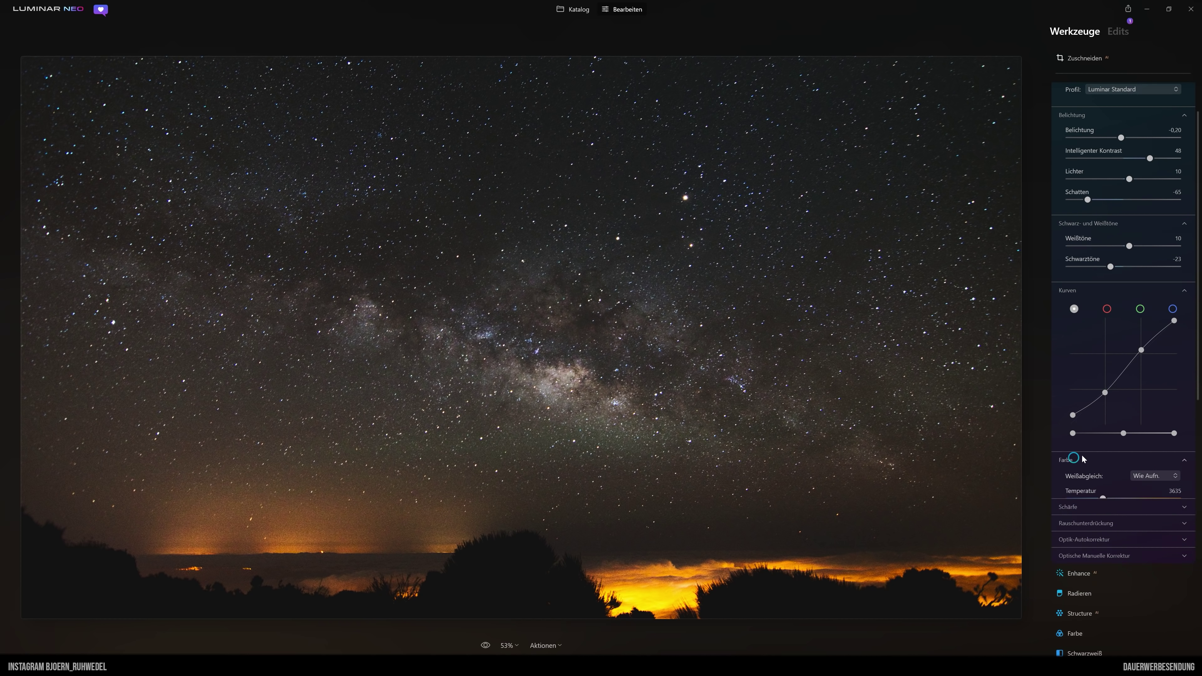
pyautogui.scroll(-3, 1127, 421)
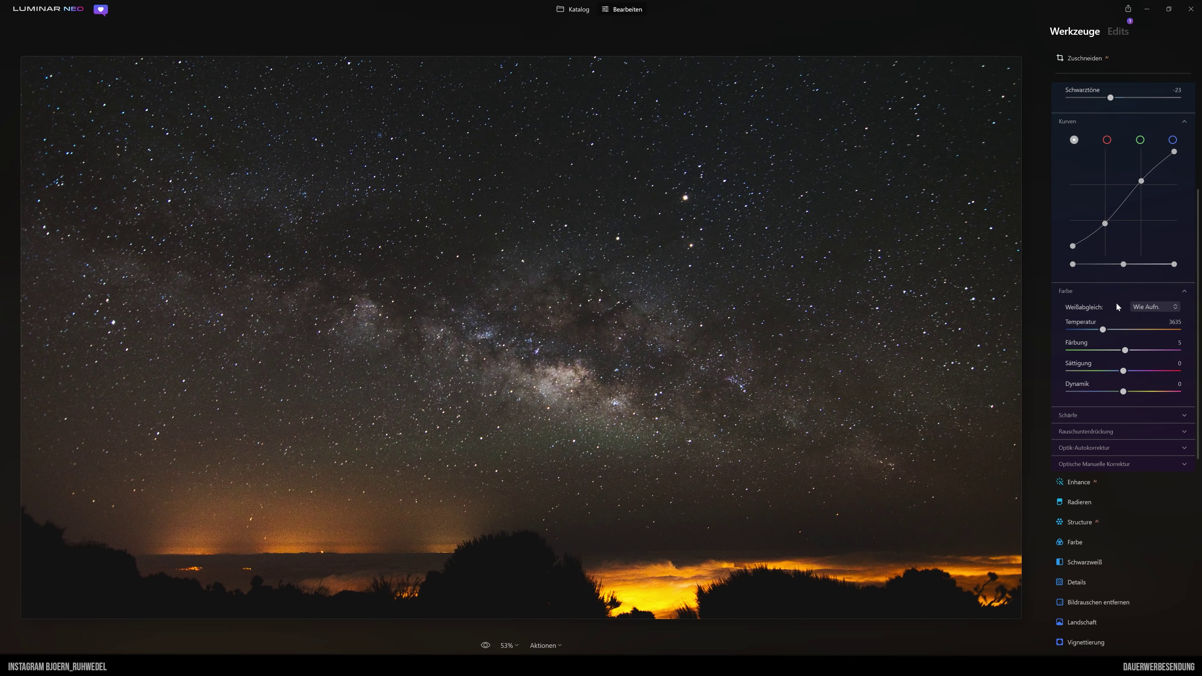
pyautogui.click(1147, 308)
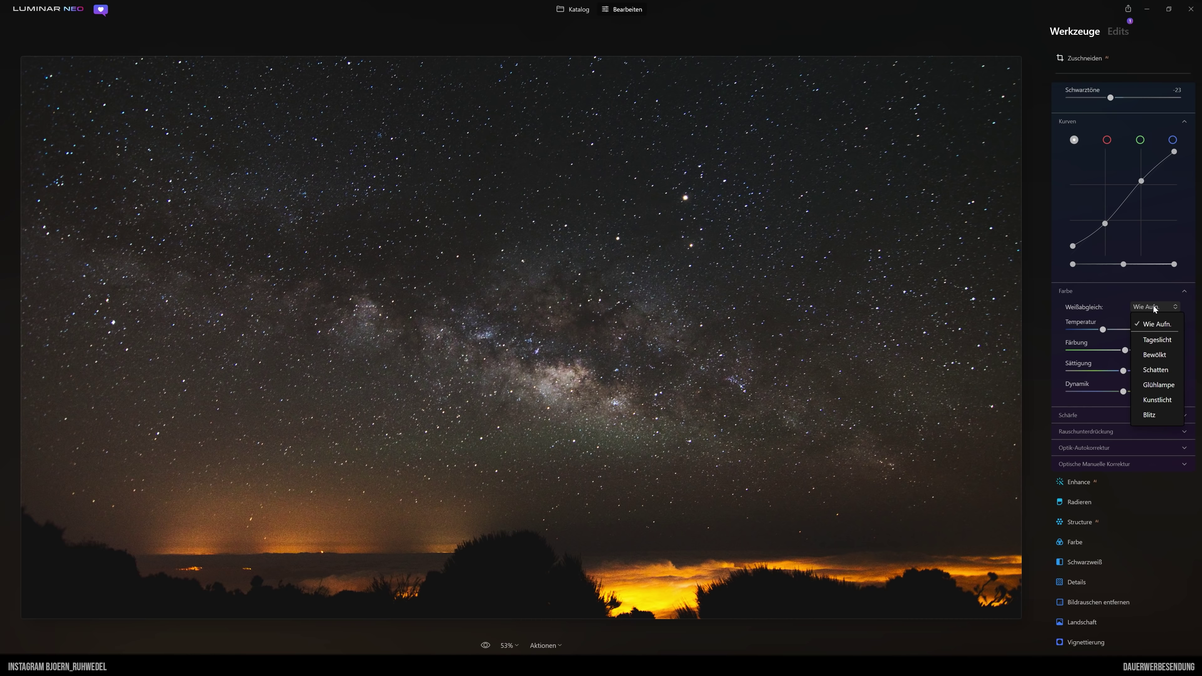
pyautogui.click(1153, 322)
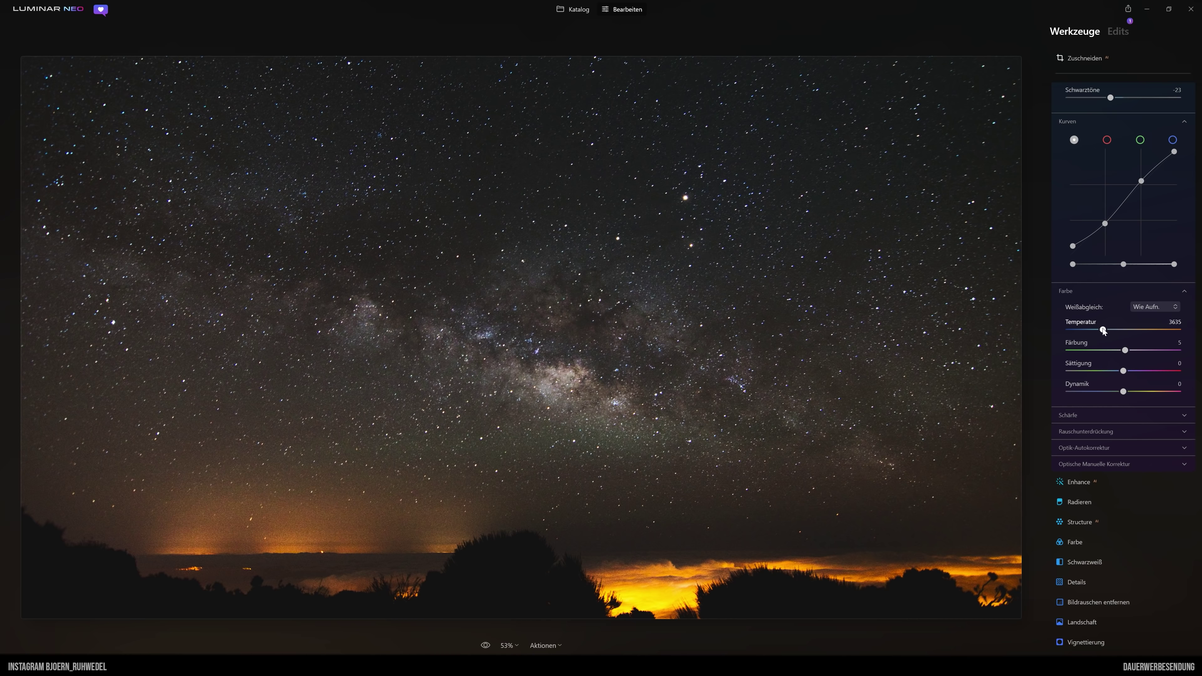
pyautogui.moveTo(1103, 328); pyautogui.dragTo(1101, 329)
pyautogui.moveTo(1100, 329); pyautogui.dragTo(1103, 329)
pyautogui.moveTo(1100, 329); pyautogui.dragTo(1099, 329)
pyautogui.moveTo(1125, 350); pyautogui.dragTo(1128, 350)
pyautogui.moveTo(1131, 352); pyautogui.dragTo(1129, 353)
pyautogui.moveTo(1127, 351); pyautogui.dragTo(1128, 351)
pyautogui.moveTo(1197, 282)
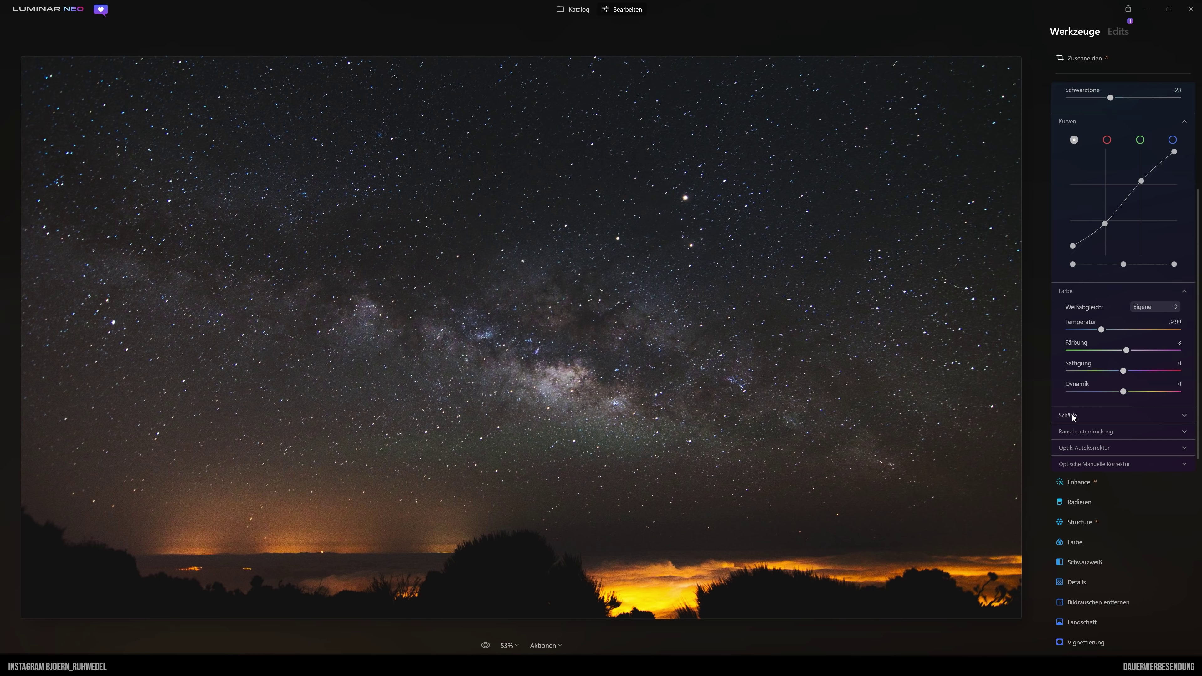
# - Inspect the horizon at 100% zoom and set Luminance noise reduction to 100
pyautogui.scroll(-1, 1091, 417)
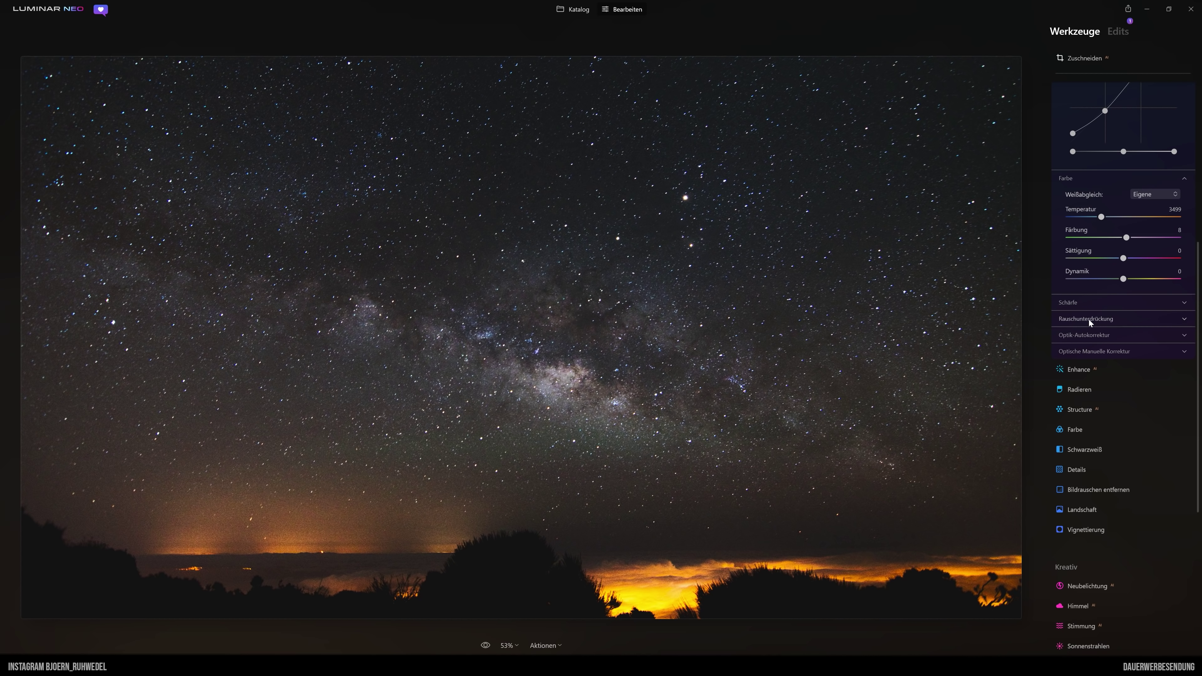
pyautogui.click(1090, 322)
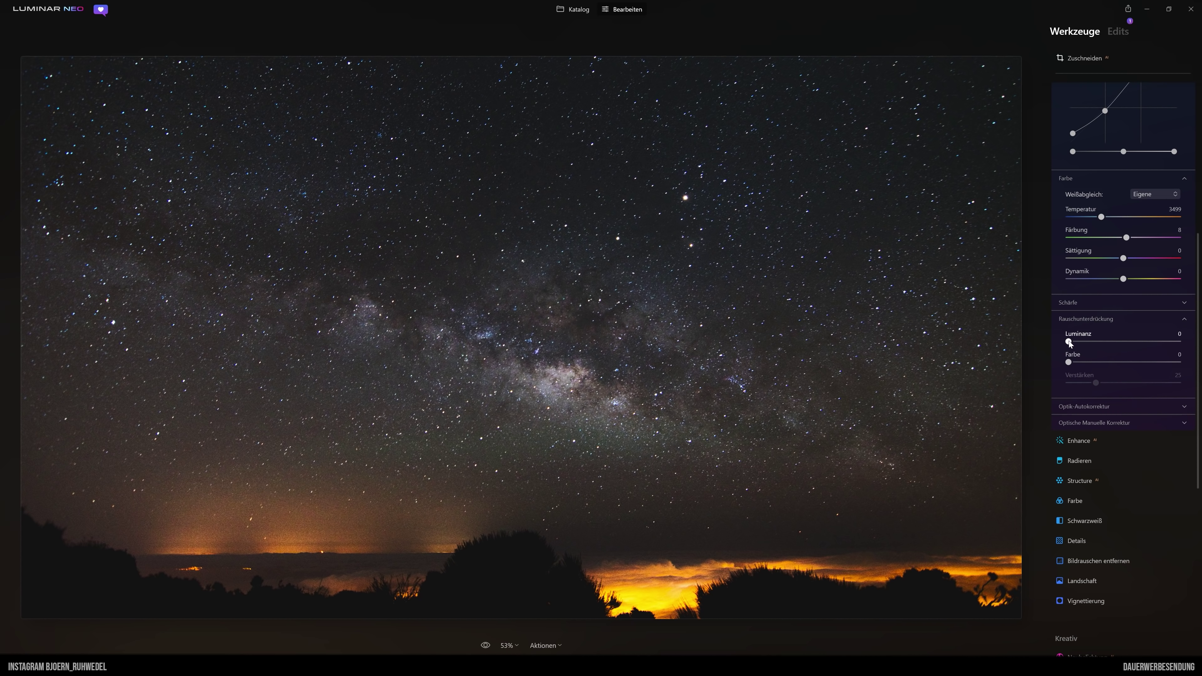
pyautogui.moveTo(1068, 342); pyautogui.dragTo(1051, 351)
pyautogui.click(508, 645)
pyautogui.click(520, 566)
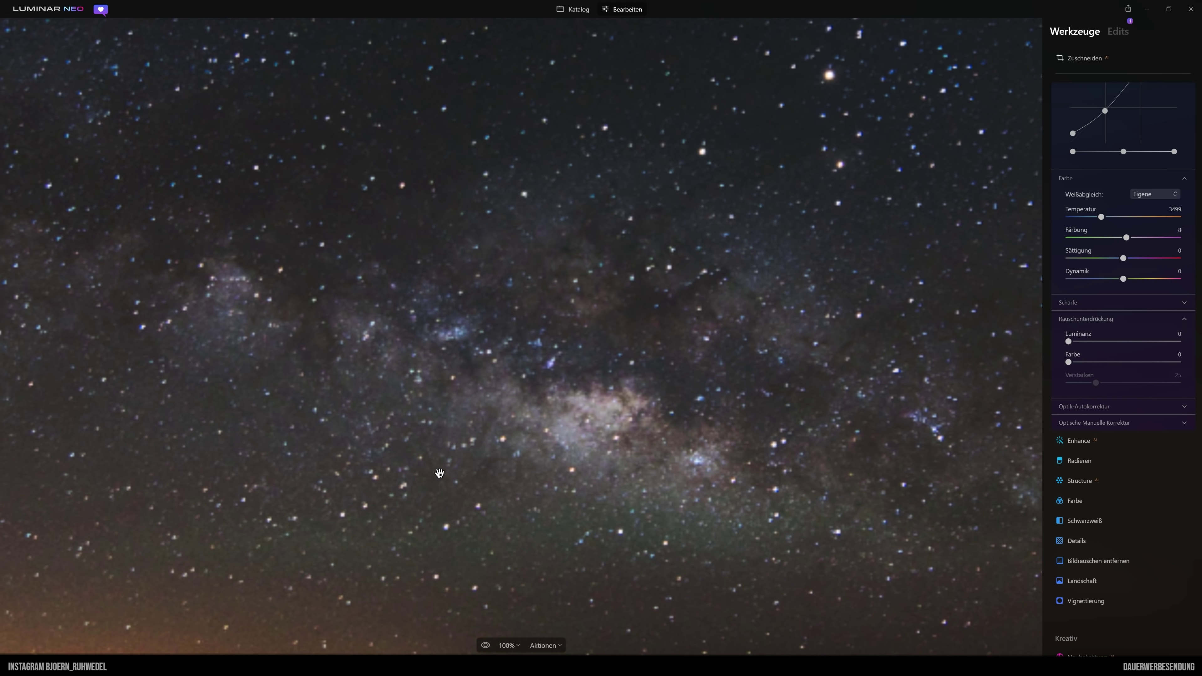
pyautogui.moveTo(503, 505)
pyautogui.mouseDown()
pyautogui.moveTo(576, 396)
pyautogui.moveTo(545, 416)
pyautogui.mouseUp()
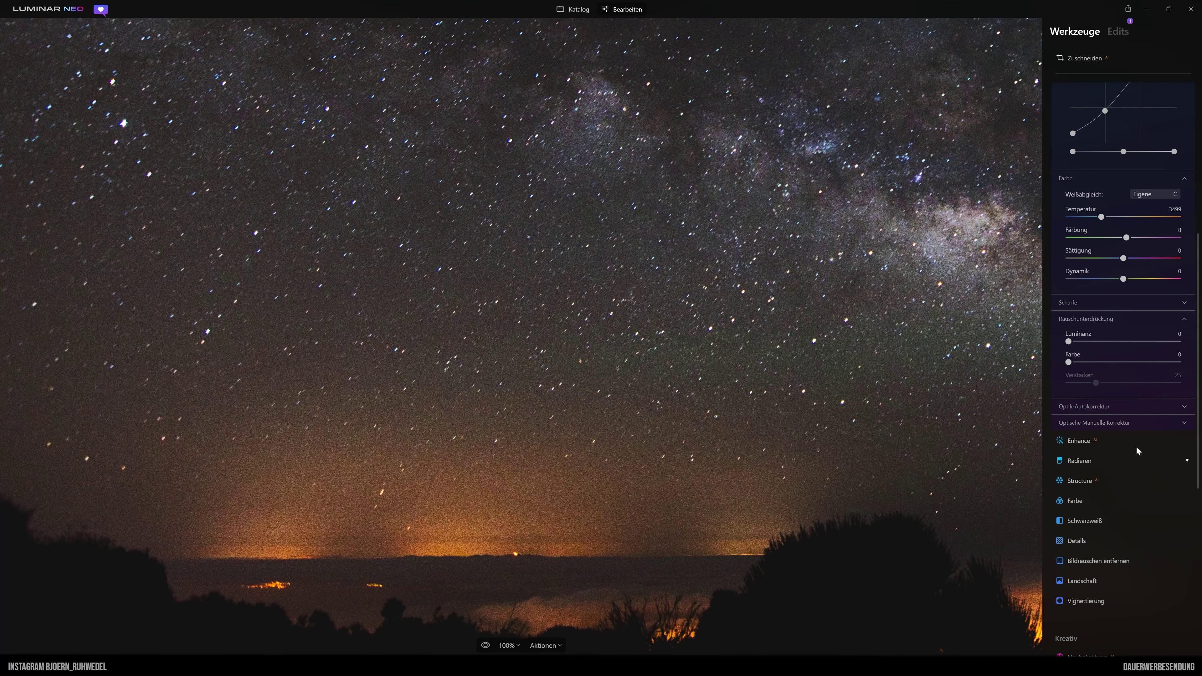
pyautogui.moveTo(1068, 341); pyautogui.dragTo(1178, 341)
pyautogui.moveTo(1178, 341)
pyautogui.moveTo(1178, 342); pyautogui.dragTo(1062, 342)
pyautogui.moveTo(1069, 342); pyautogui.dragTo(1178, 342)
# - Fit the photo to the window and compare the edit against the original via the preview toggle
pyautogui.click(510, 646)
pyautogui.click(526, 514)
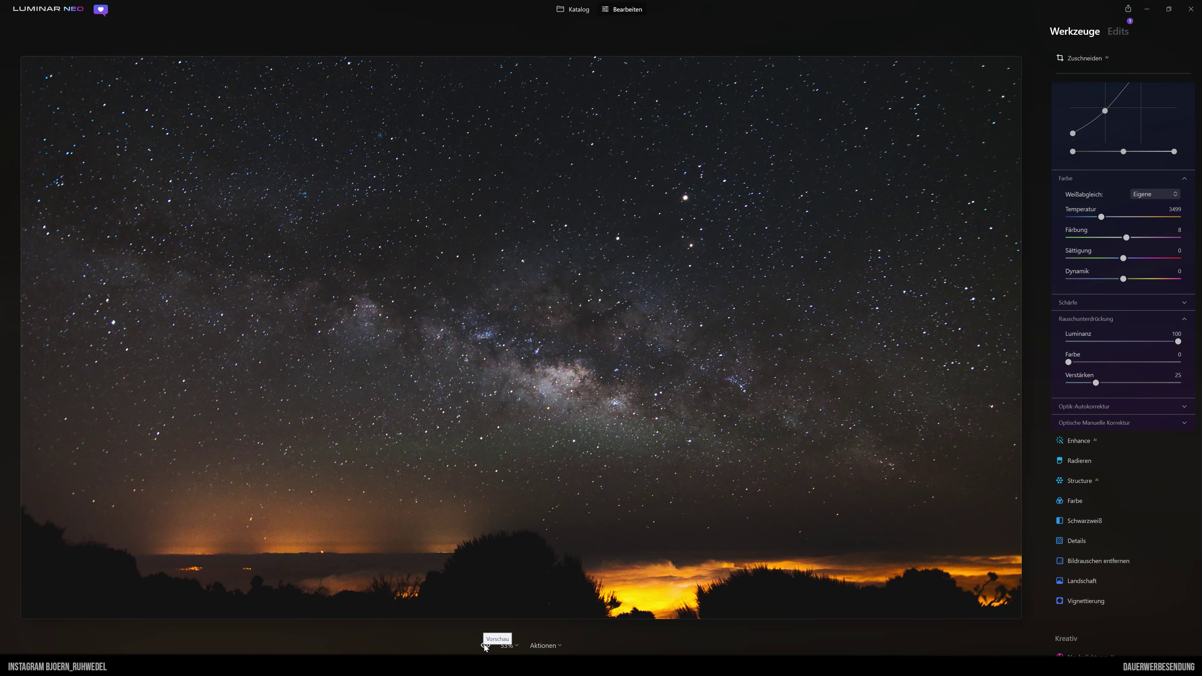
pyautogui.click(484, 646)
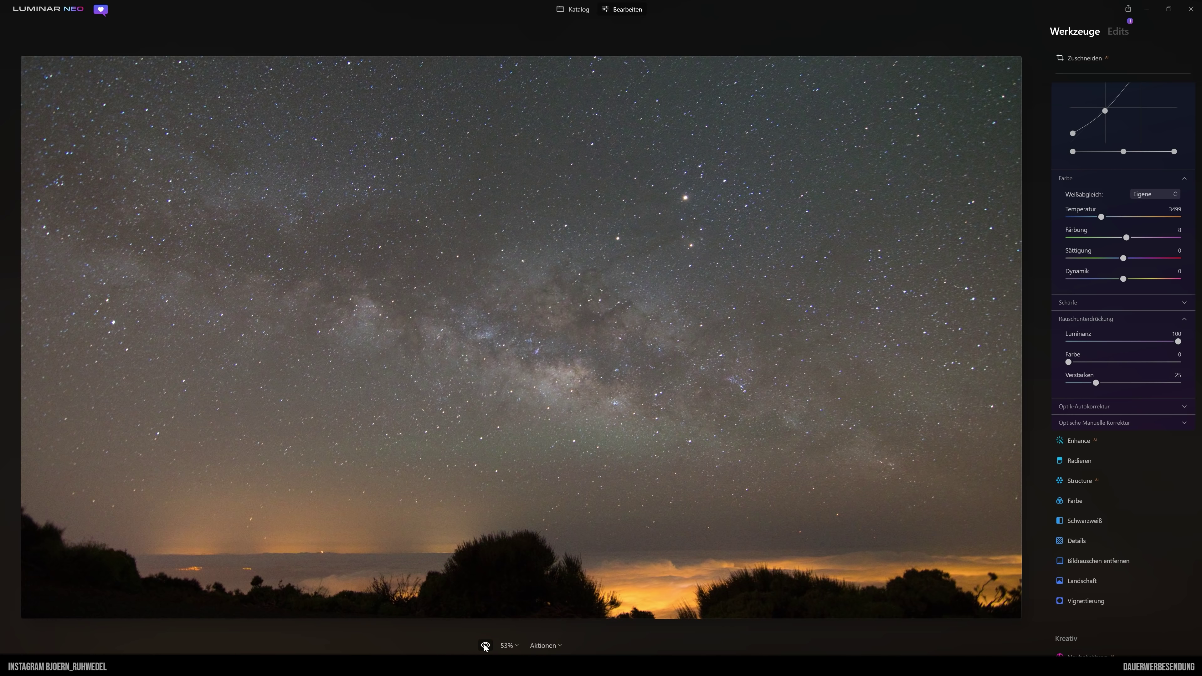
pyautogui.click(484, 646)
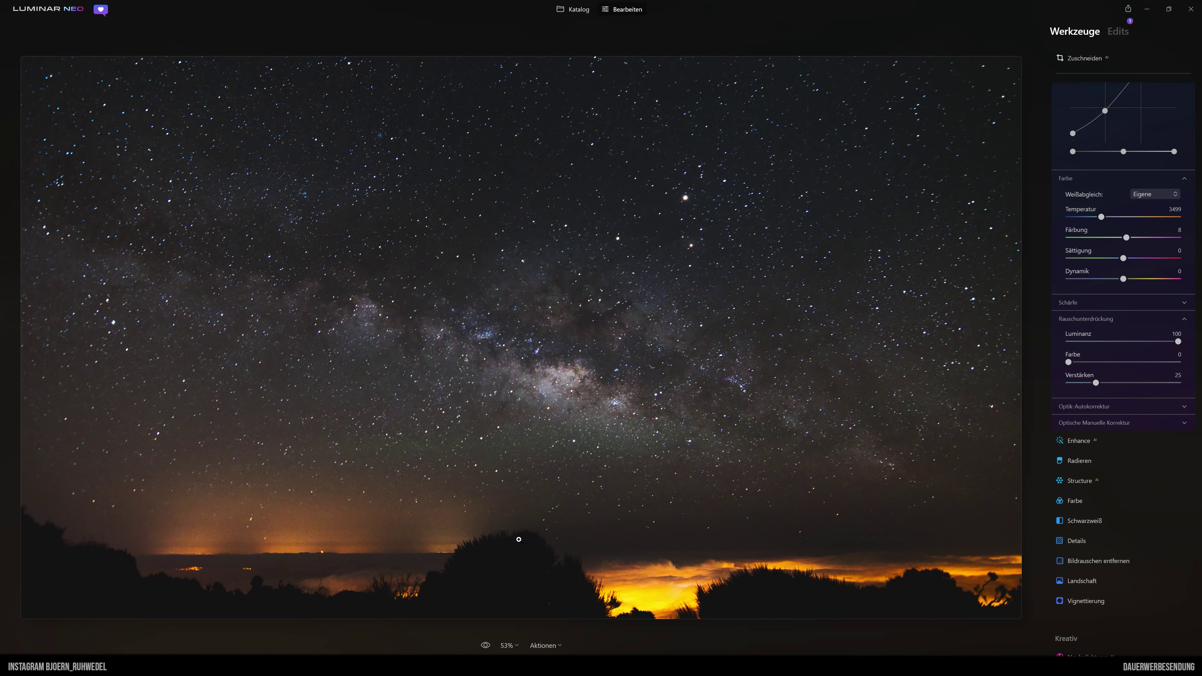
pyautogui.scroll(5, 1141, 356)
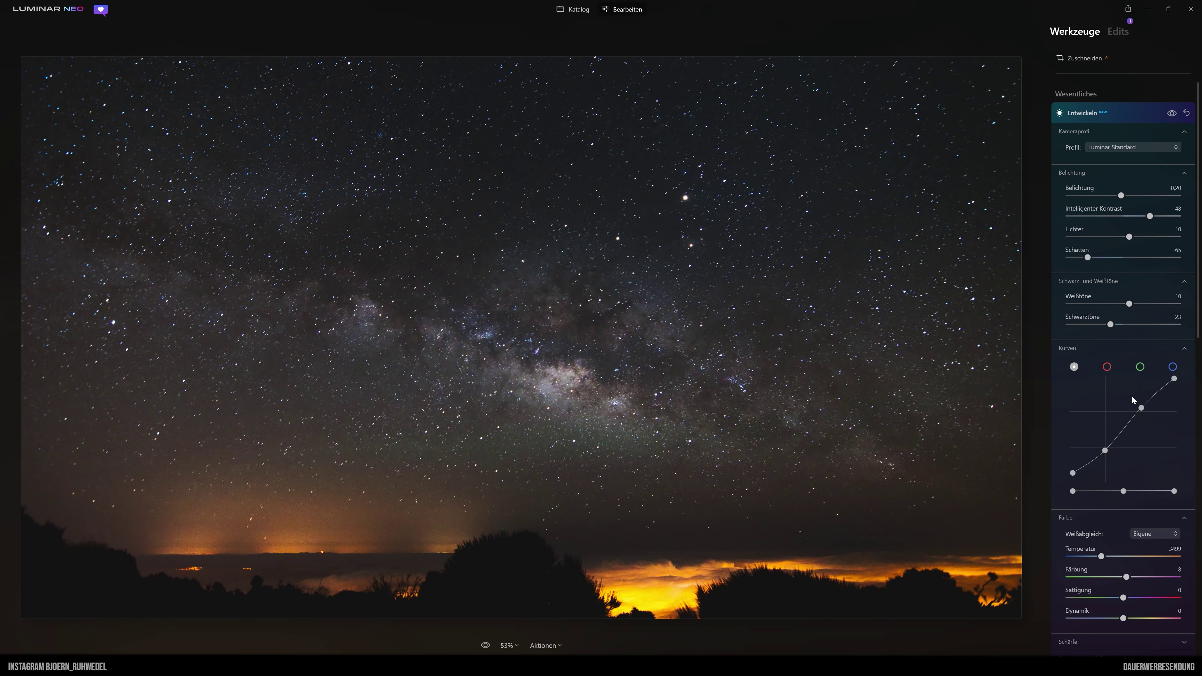
# - Set the Enhance Accent (Hervorhebung) to 30 and toggle the Enhance effect to compare
pyautogui.scroll(-4, 1119, 391)
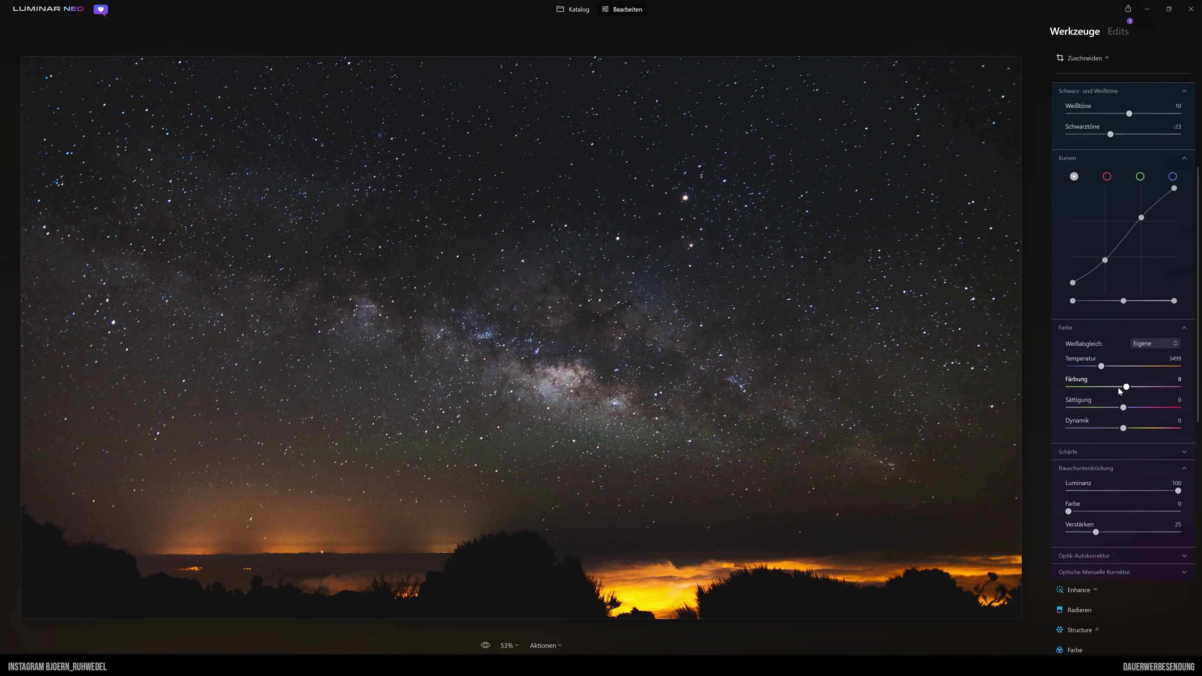
pyautogui.scroll(-5, 1116, 389)
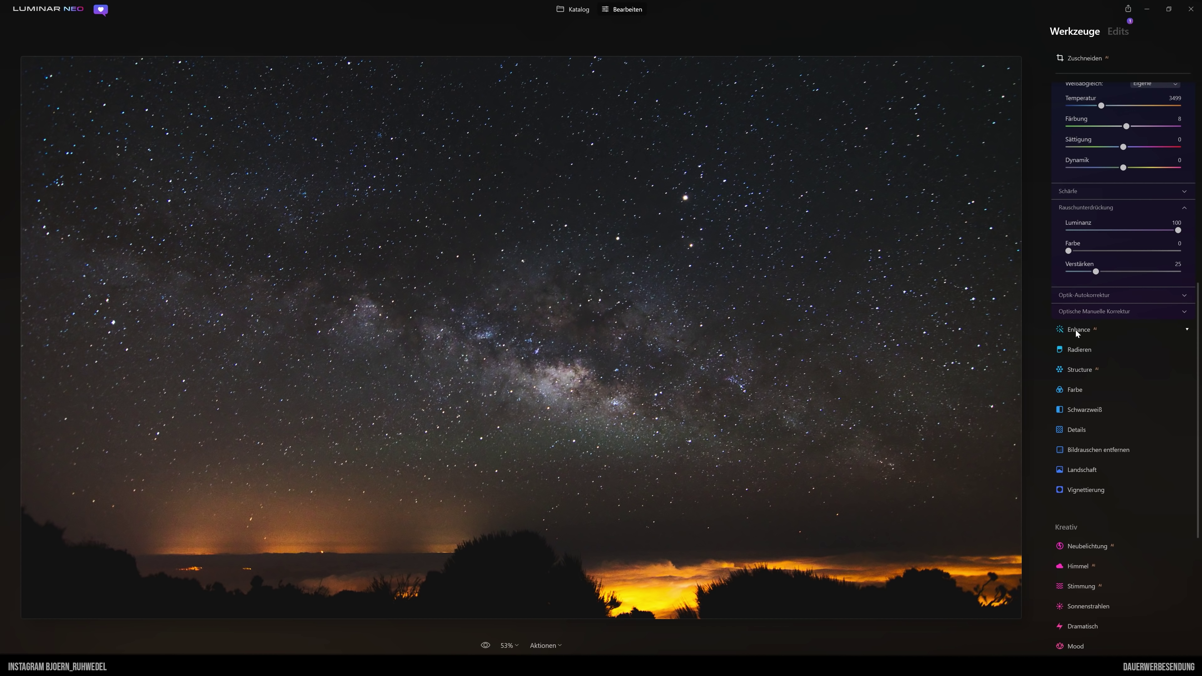
pyautogui.click(1080, 330)
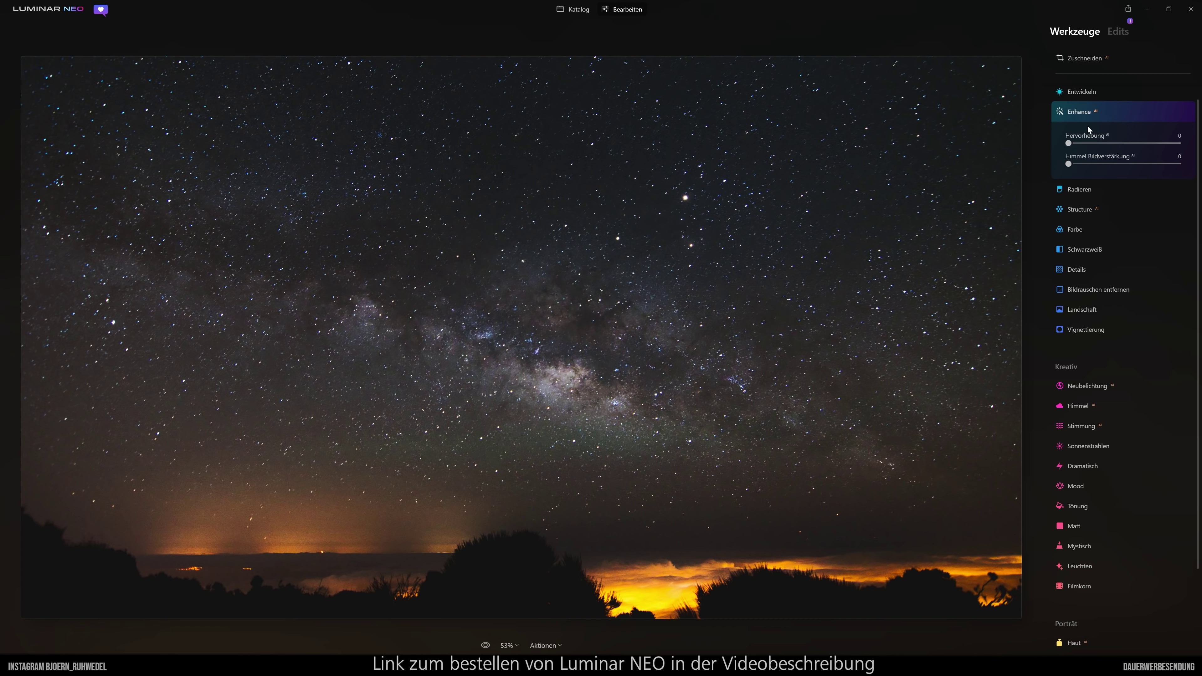
pyautogui.click(1068, 144)
pyautogui.moveTo(1103, 144); pyautogui.dragTo(1113, 143)
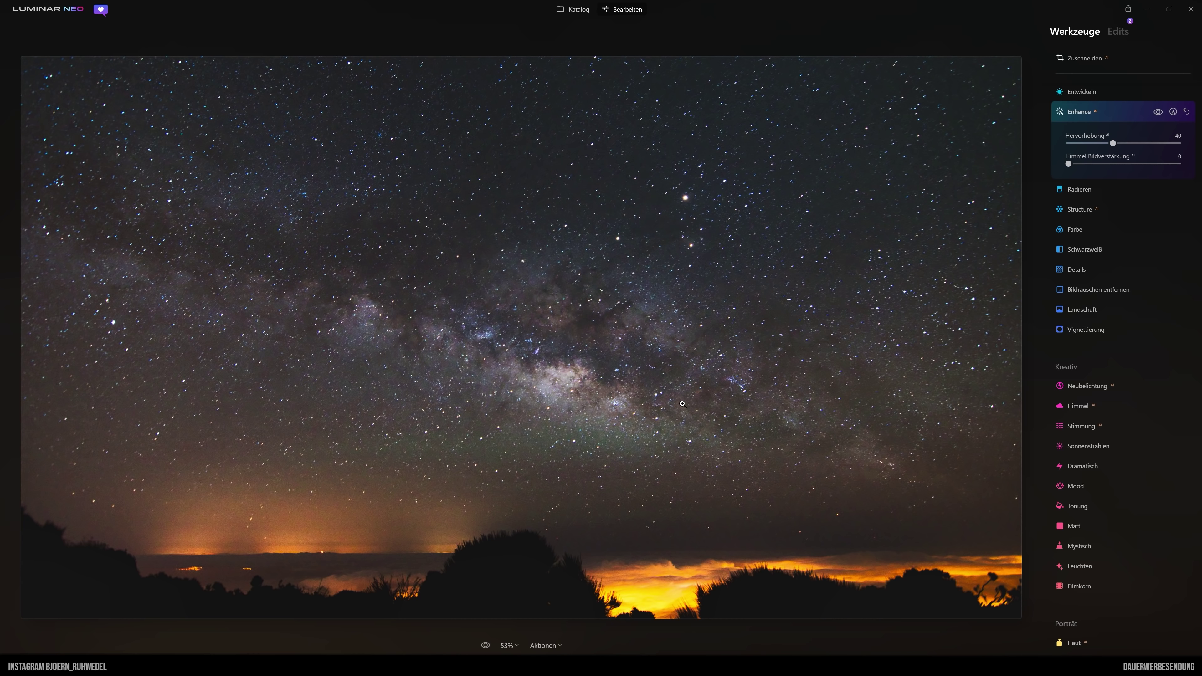
pyautogui.click(1158, 112)
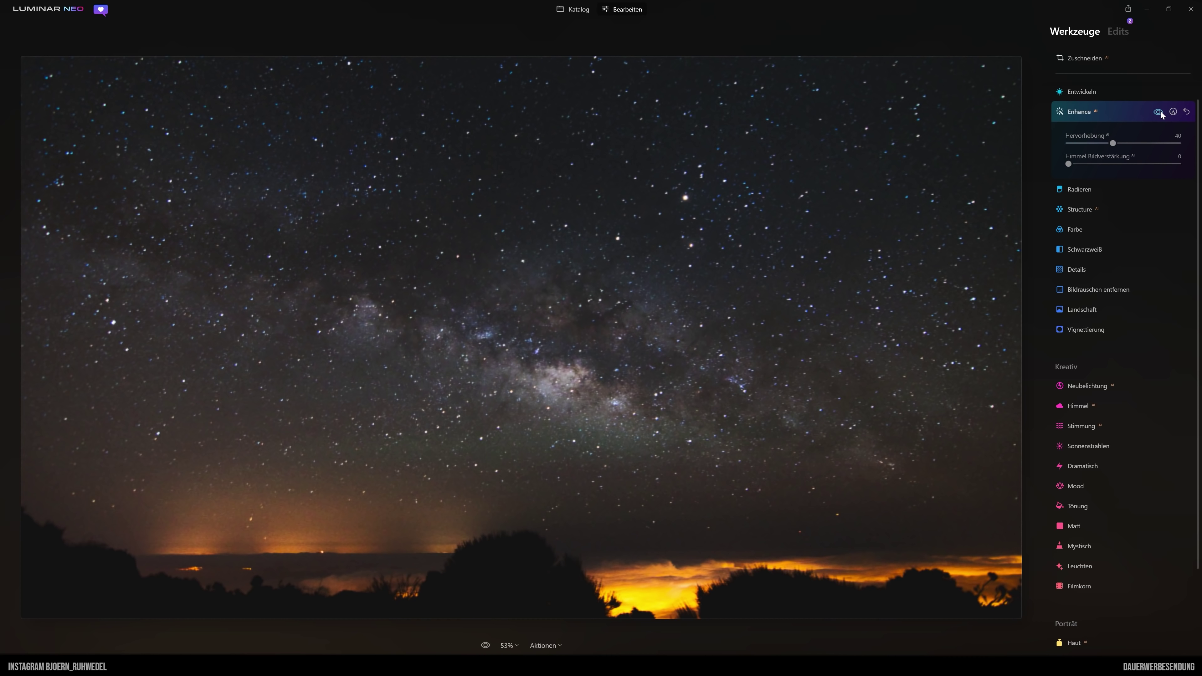
pyautogui.click(1159, 113)
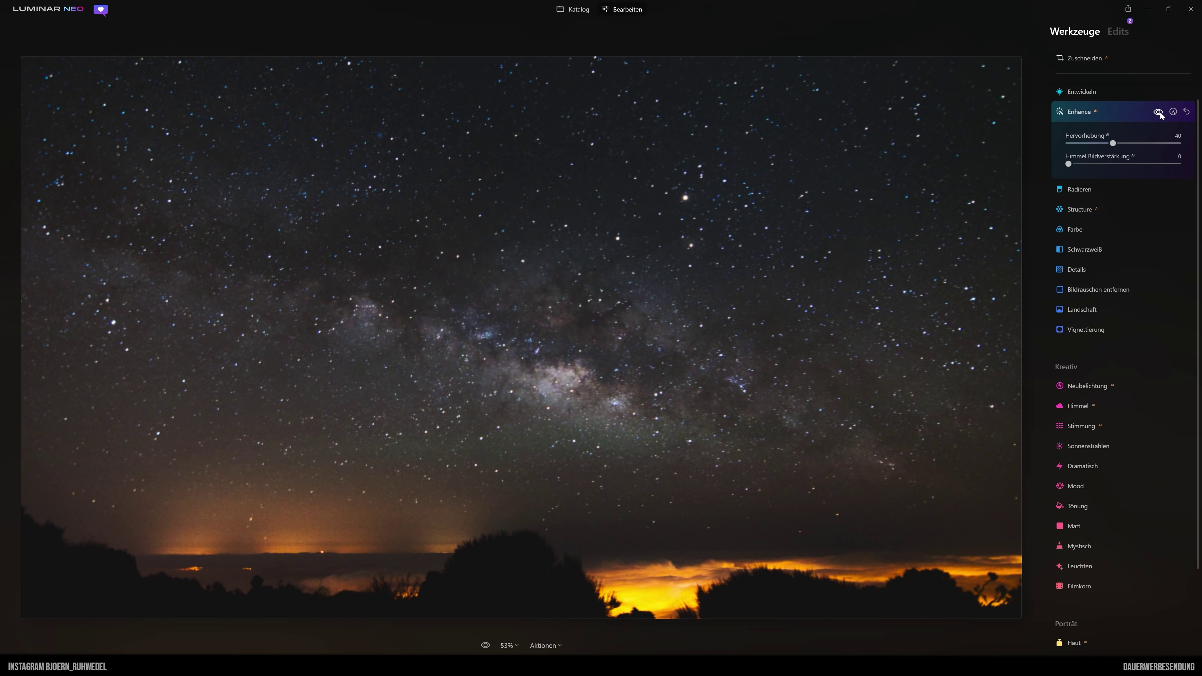
pyautogui.click(1159, 112)
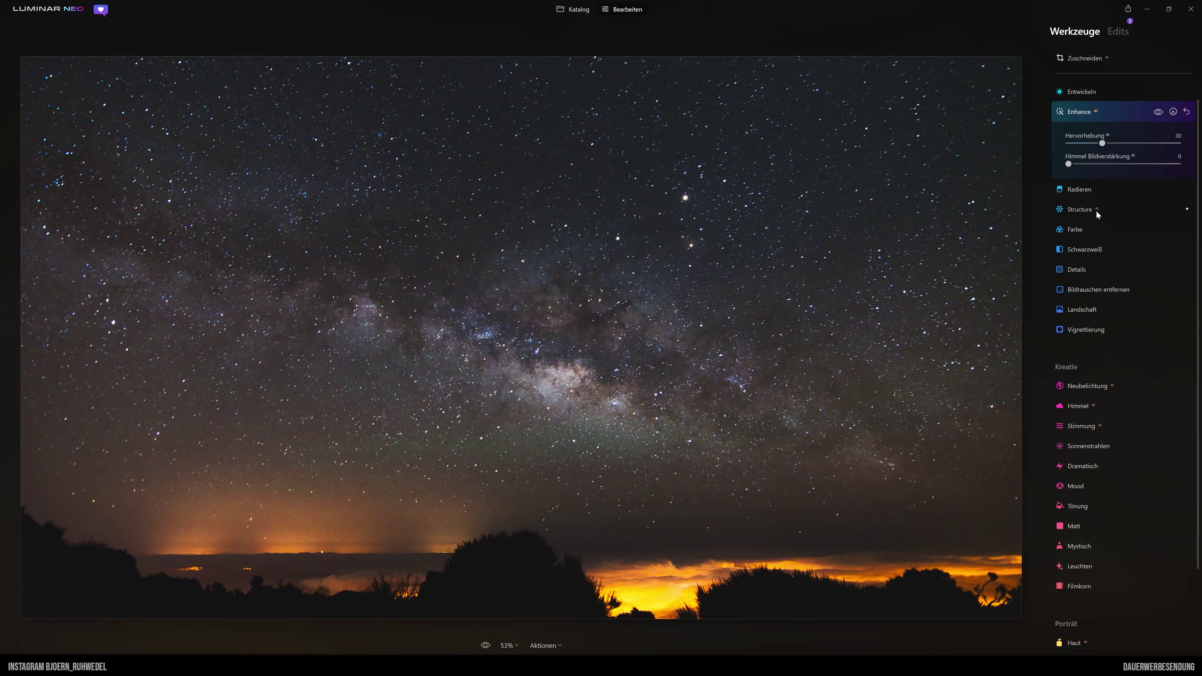
# - Set Structure Amount (Menge) to -40 and toggle the effect to compare
pyautogui.click(1084, 207)
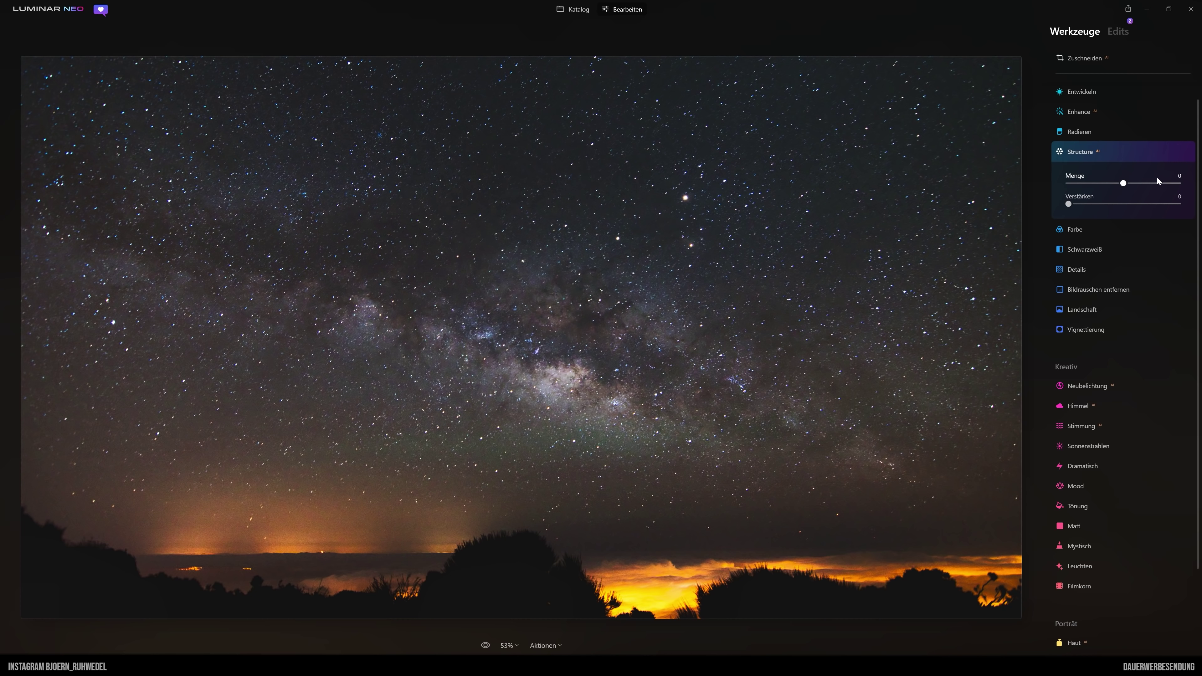
pyautogui.moveTo(1124, 184); pyautogui.dragTo(1114, 185)
pyautogui.moveTo(1119, 184); pyautogui.dragTo(1102, 185)
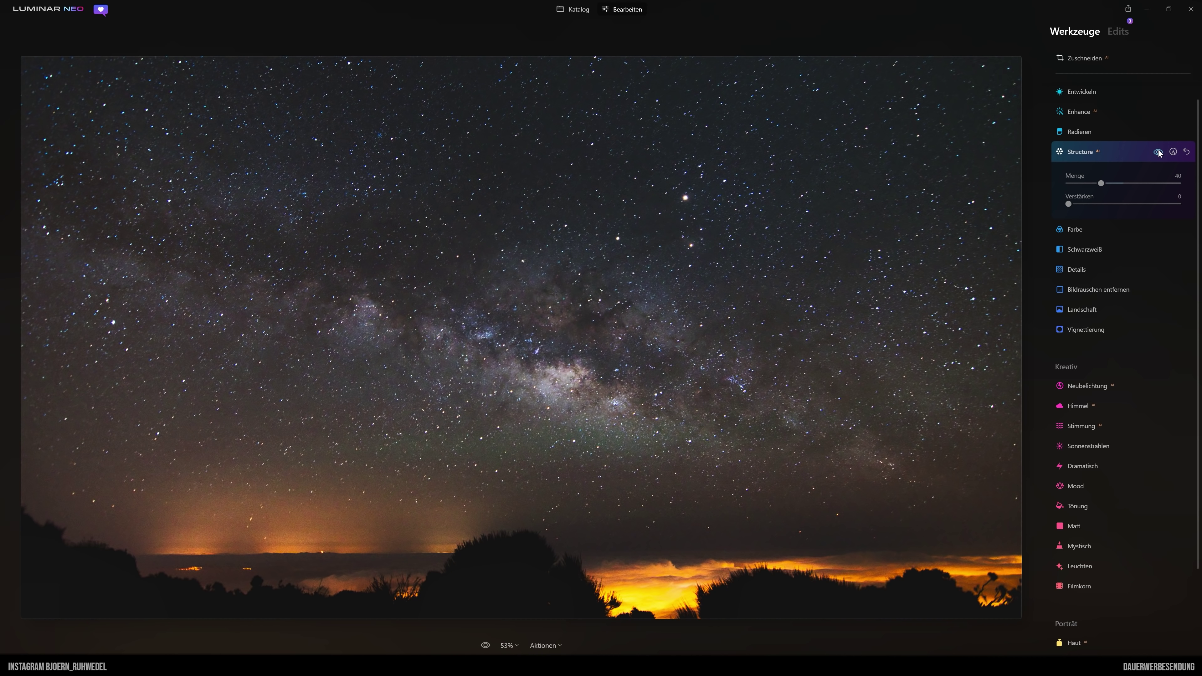
pyautogui.click(1158, 152)
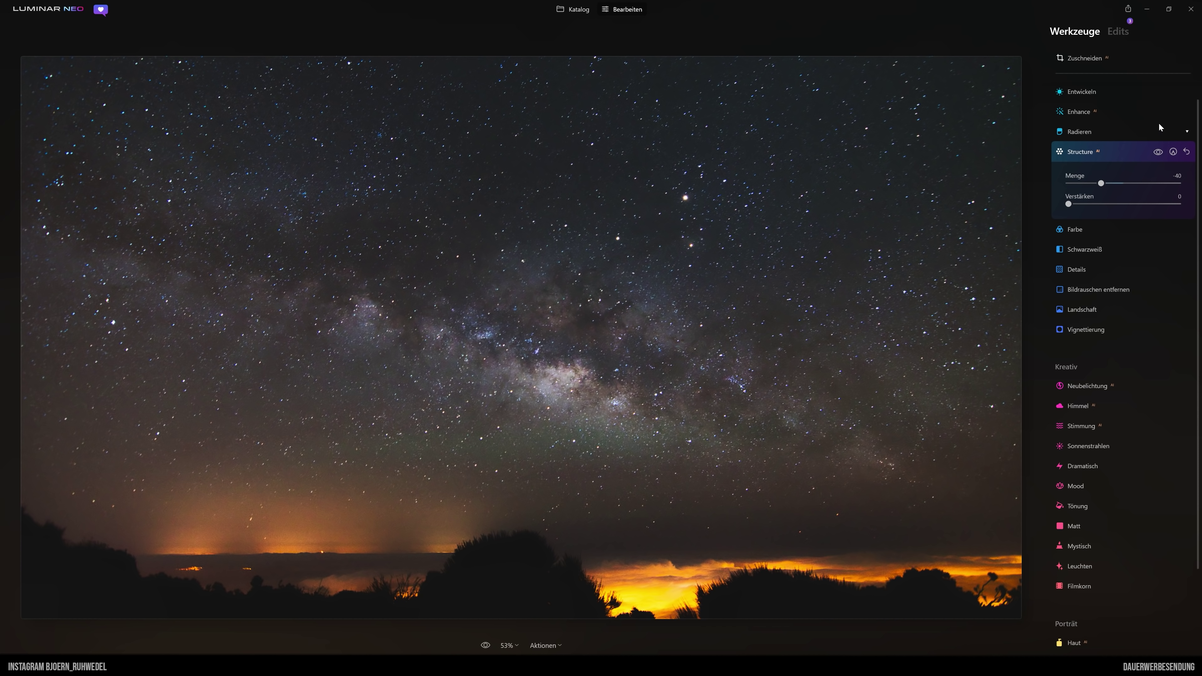
# - Erase the Structure mask over the Milky Way centre, then hide the effect to compare
pyautogui.click(1172, 151)
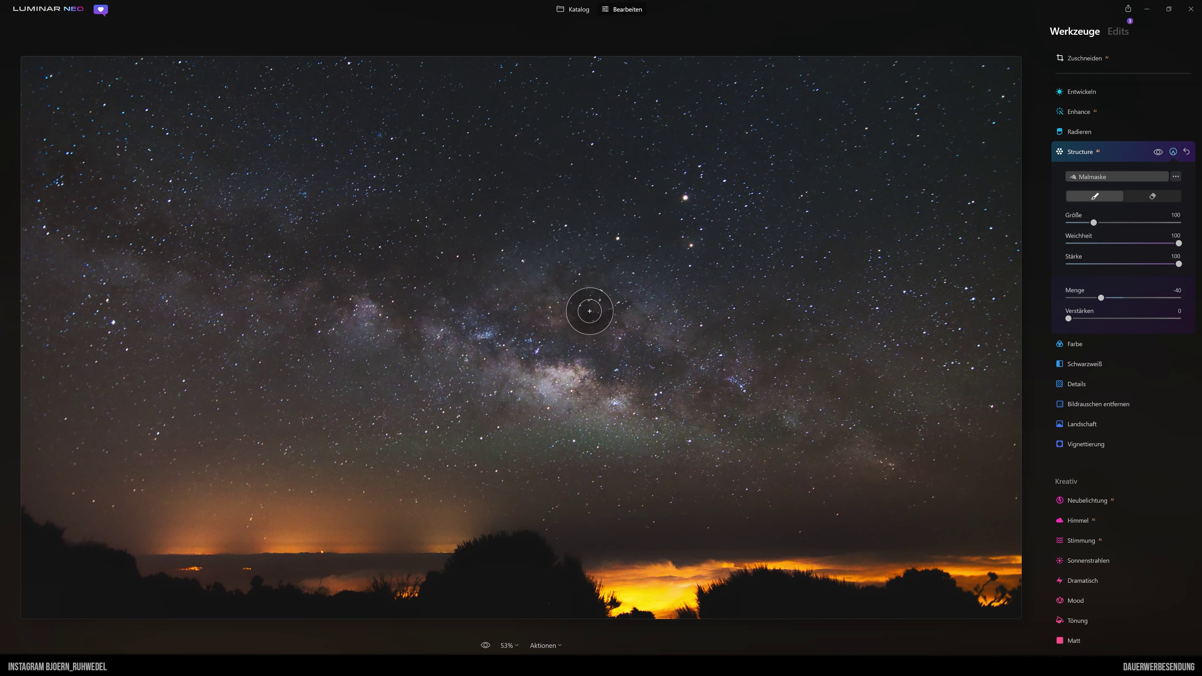
pyautogui.click(1156, 200)
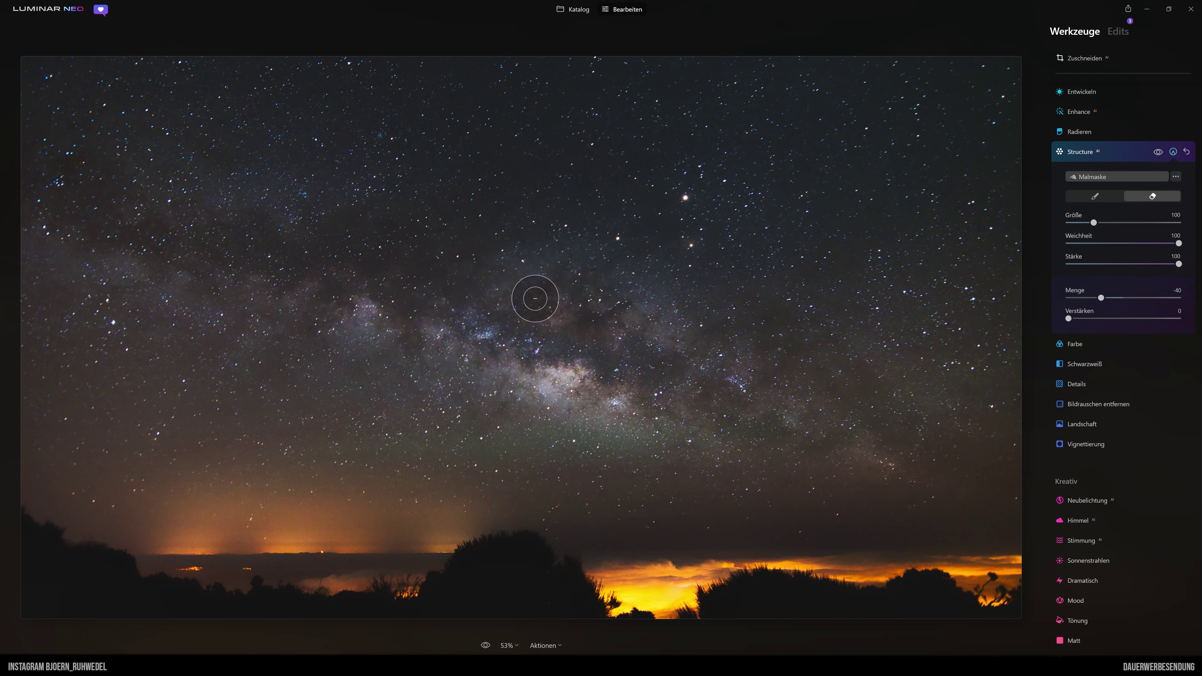
pyautogui.moveTo(574, 289)
pyautogui.mouseDown()
pyautogui.moveTo(568, 269)
pyautogui.moveTo(612, 290)
pyautogui.moveTo(662, 362)
pyautogui.moveTo(517, 365)
pyautogui.moveTo(370, 314)
pyautogui.moveTo(619, 402)
pyautogui.moveTo(681, 368)
pyautogui.moveTo(770, 387)
pyautogui.moveTo(703, 384)
pyautogui.moveTo(717, 405)
pyautogui.moveTo(885, 454)
pyautogui.moveTo(371, 298)
pyautogui.moveTo(152, 271)
pyautogui.moveTo(161, 285)
pyautogui.moveTo(182, 277)
pyautogui.moveTo(113, 250)
pyautogui.moveTo(48, 252)
pyautogui.moveTo(8, 220)
pyautogui.moveTo(306, 322)
pyautogui.moveTo(472, 349)
pyautogui.moveTo(375, 325)
pyautogui.moveTo(367, 335)
pyautogui.moveTo(547, 381)
pyautogui.moveTo(597, 408)
pyautogui.moveTo(853, 446)
pyautogui.moveTo(864, 473)
pyautogui.moveTo(942, 483)
pyautogui.moveTo(906, 478)
pyautogui.moveTo(930, 469)
pyautogui.moveTo(920, 473)
pyautogui.moveTo(966, 483)
pyautogui.mouseUp()
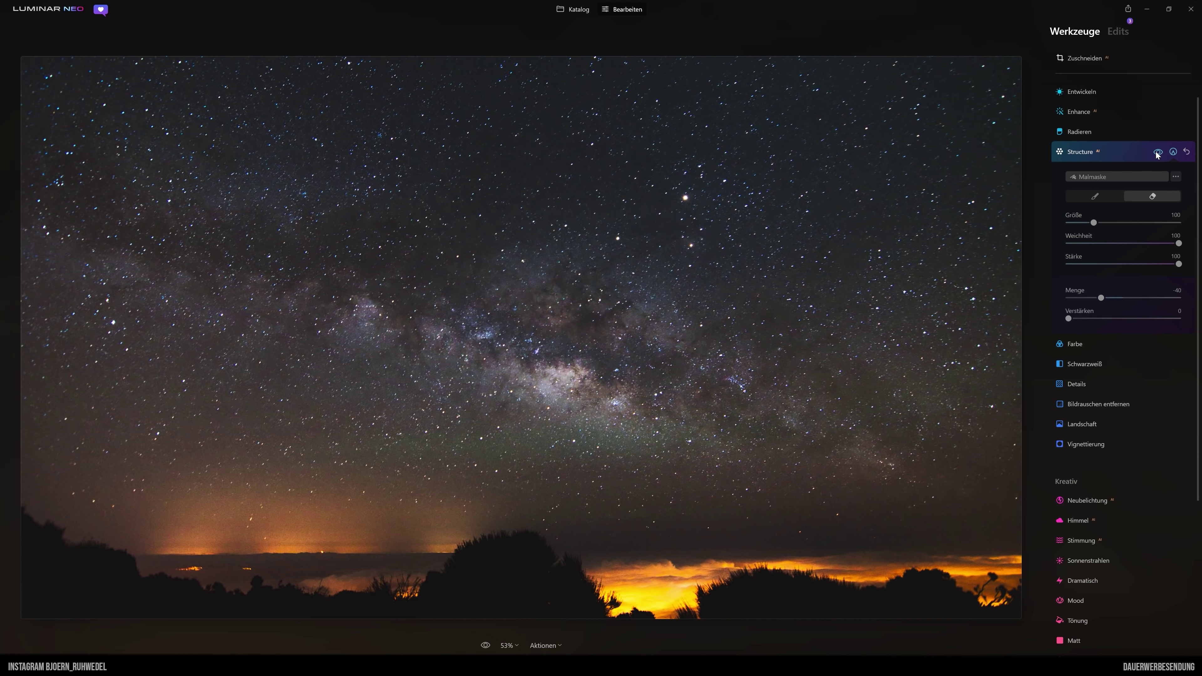
pyautogui.click(1157, 154)
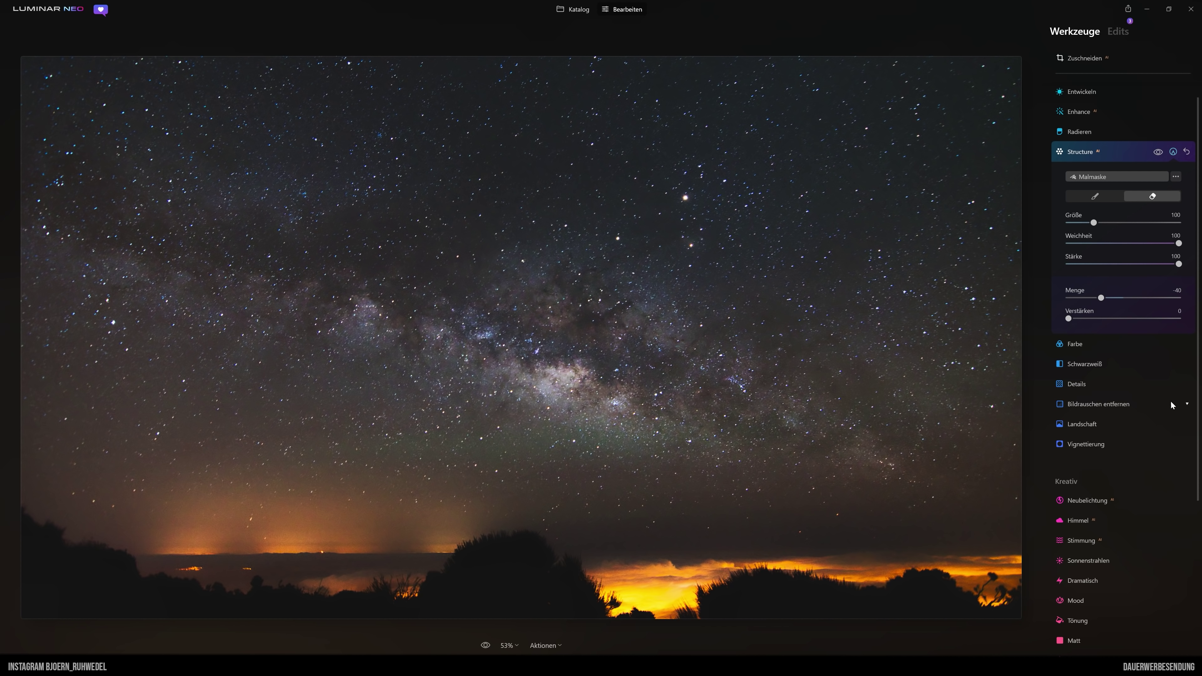
# - Expand Farbe and try Farbstich entfernen, returning it to 0
pyautogui.click(1075, 344)
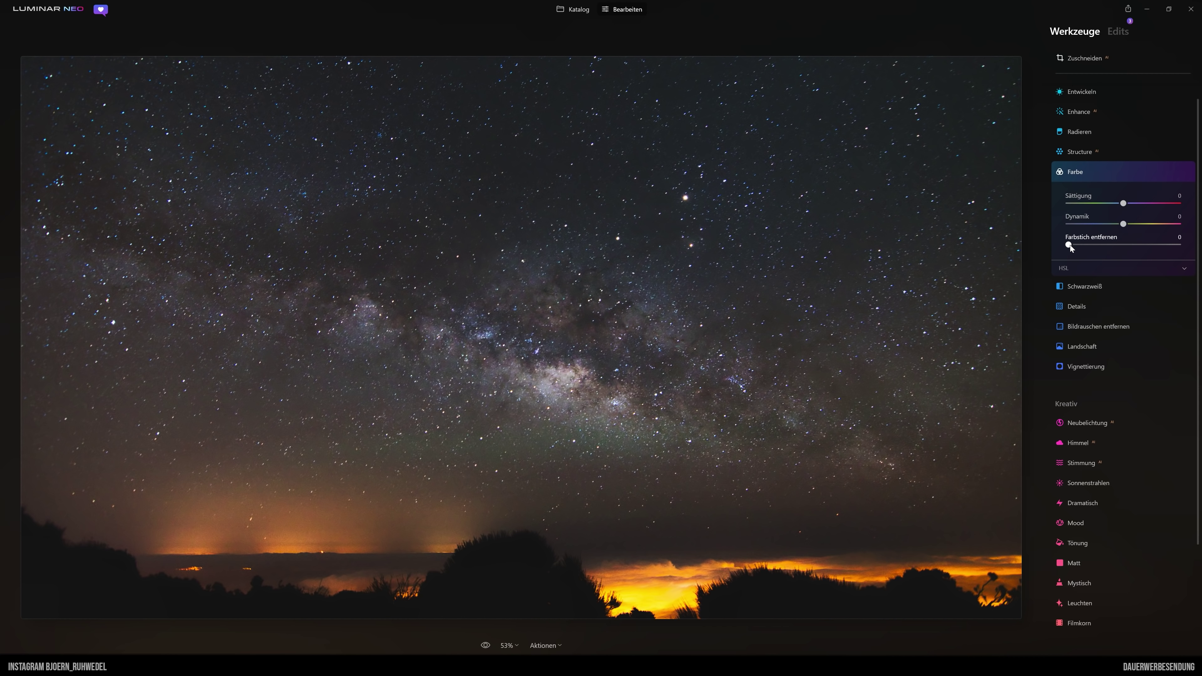
pyautogui.moveTo(1091, 246); pyautogui.dragTo(1146, 248)
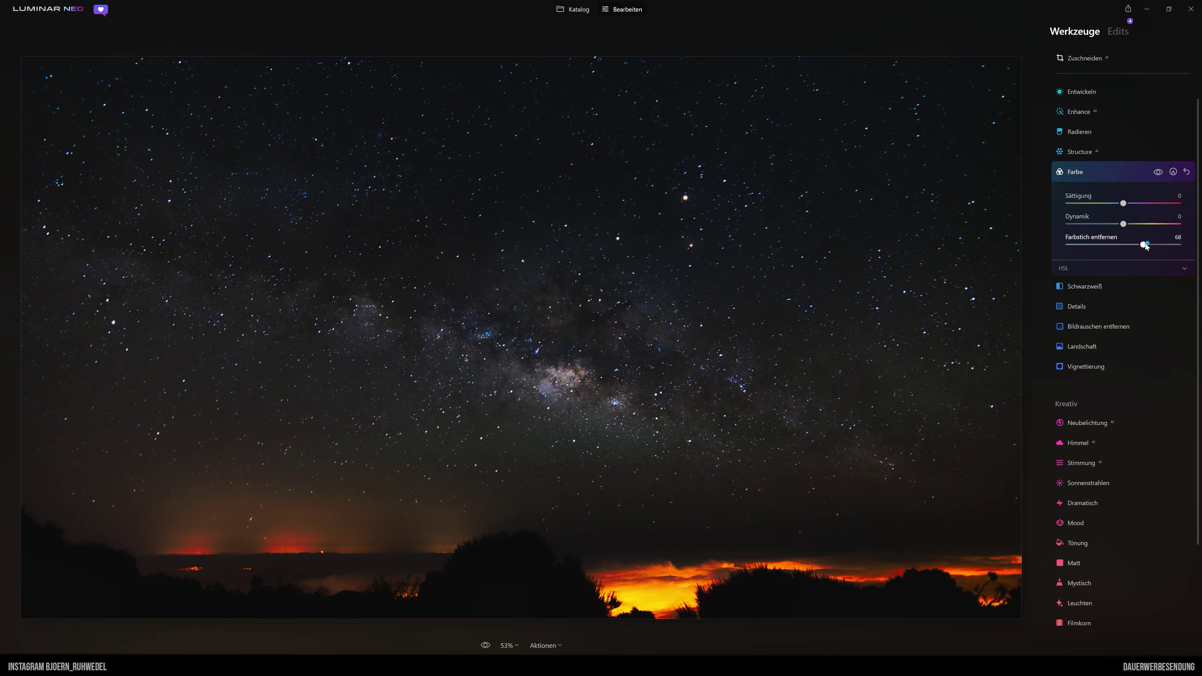
pyautogui.moveTo(1149, 243); pyautogui.dragTo(1053, 245)
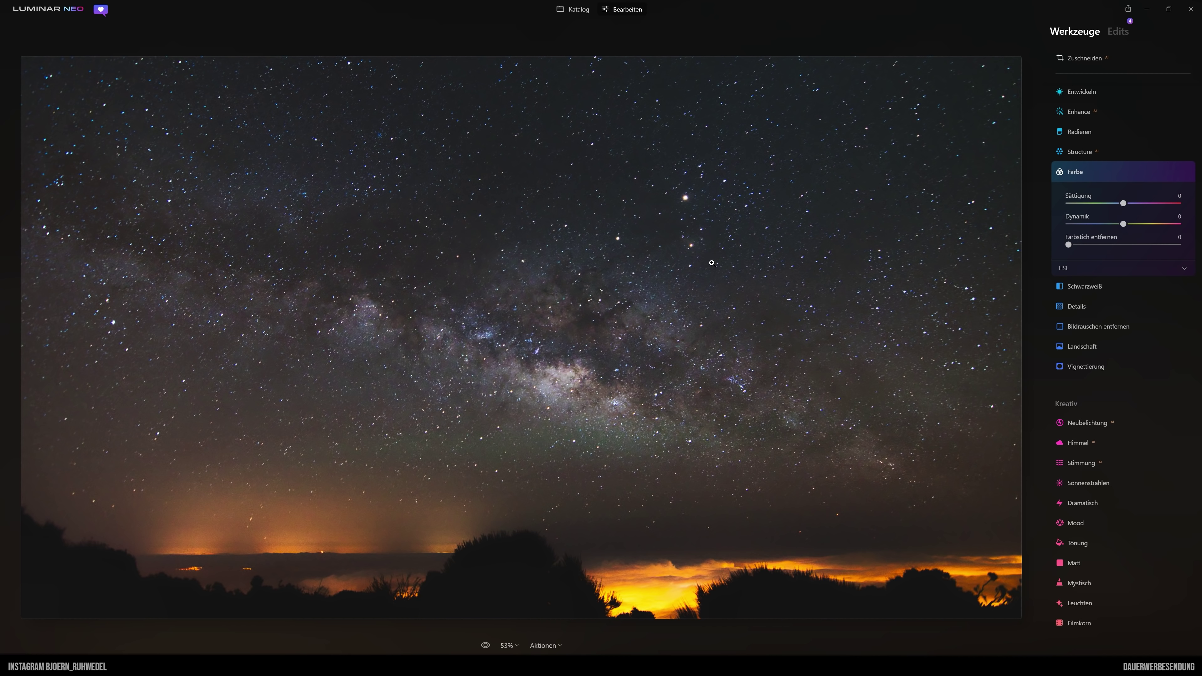
pyautogui.moveTo(1096, 306)
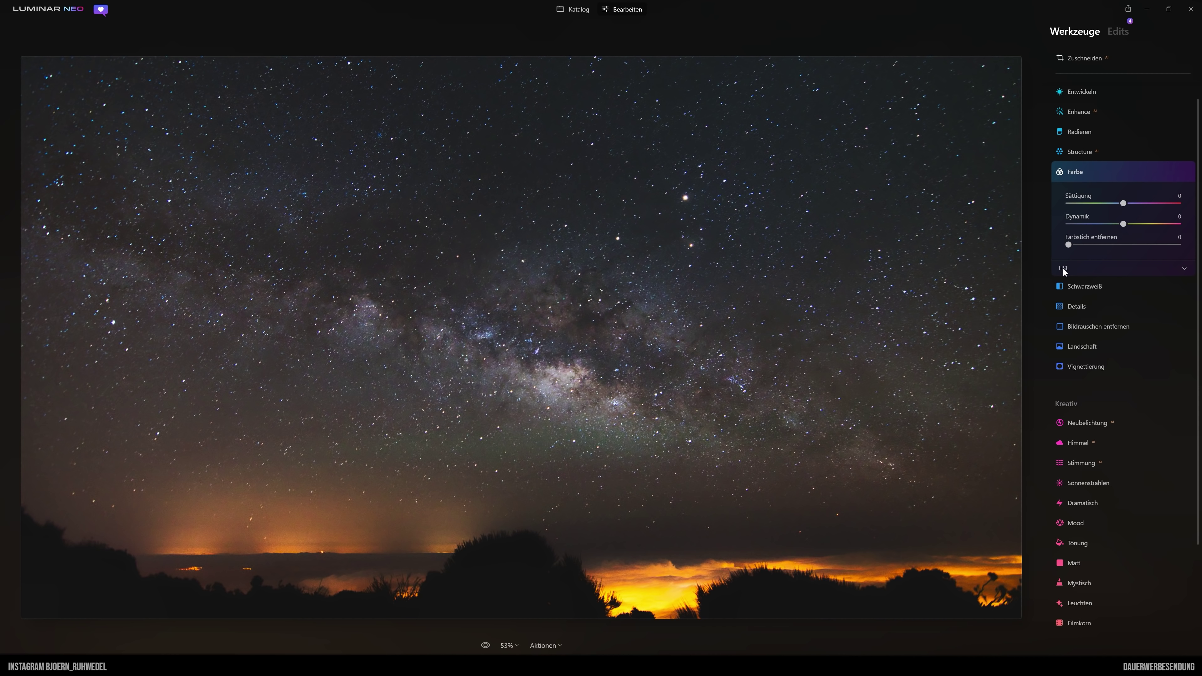
# - Switch HSL to Luminanz mode and set the Orange luminance to -14
pyautogui.click(1063, 268)
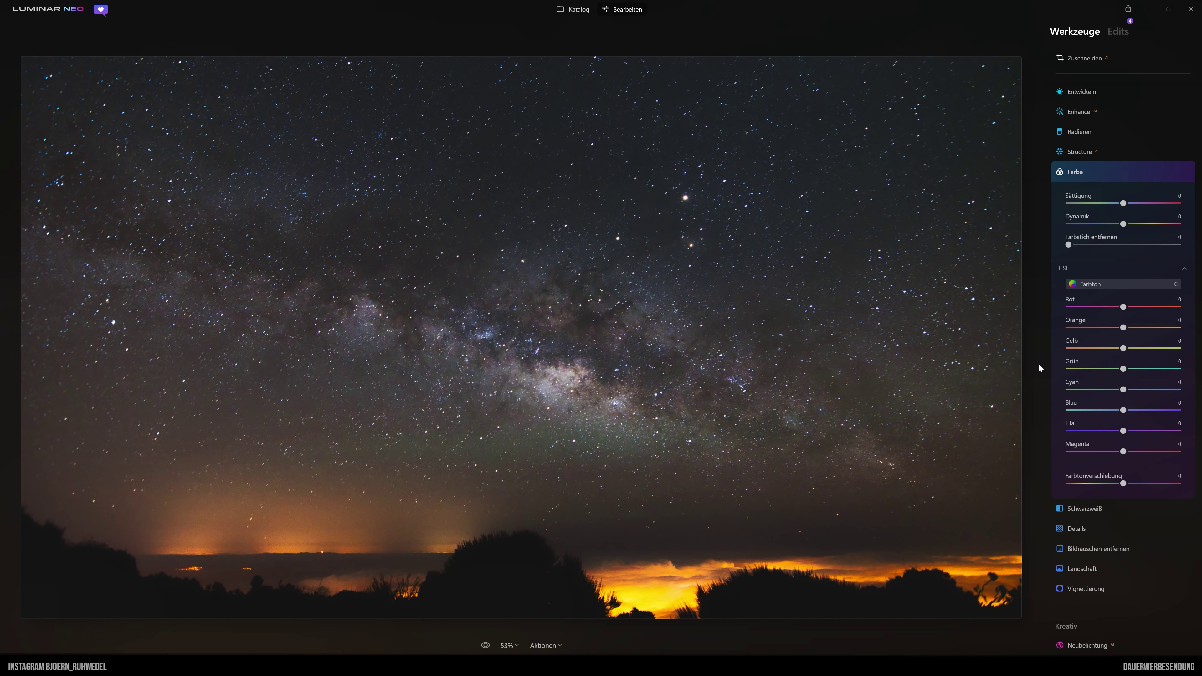
pyautogui.click(1101, 286)
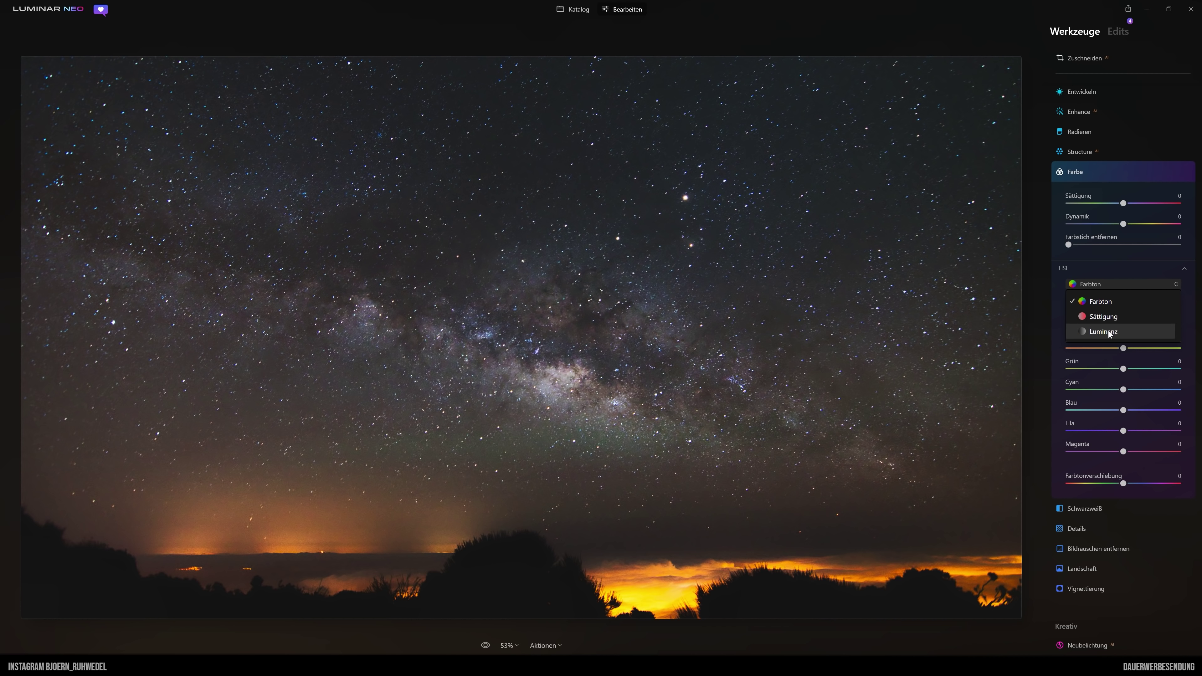
pyautogui.click(1107, 332)
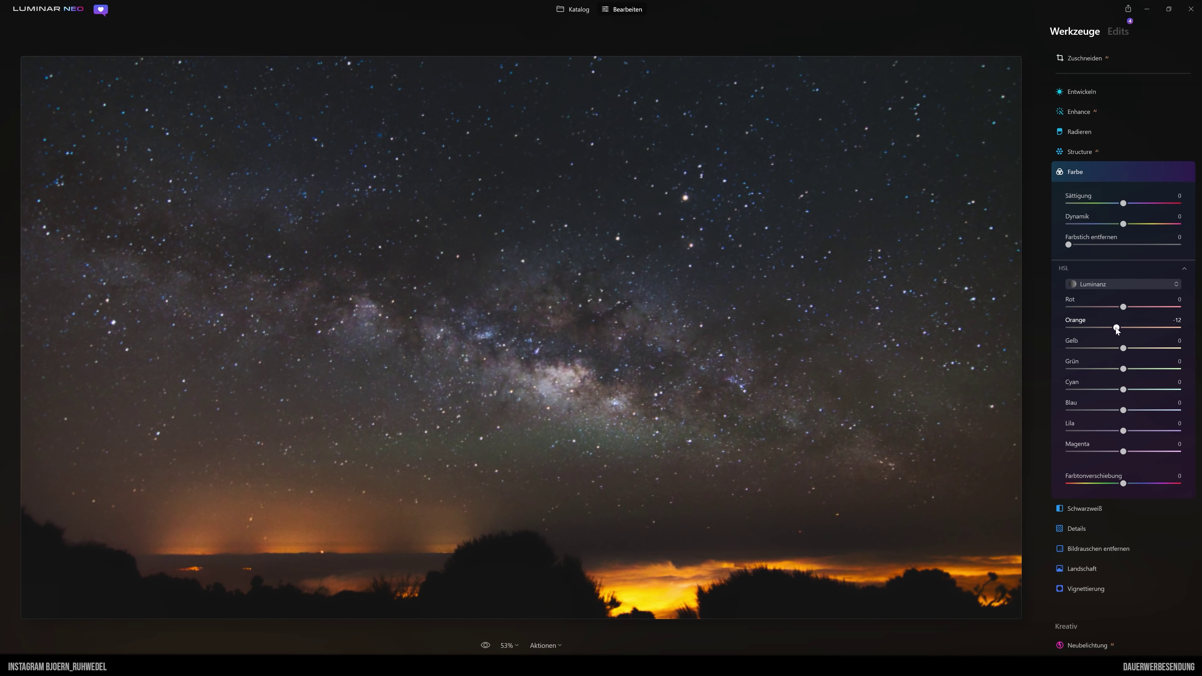
pyautogui.moveTo(1123, 327); pyautogui.dragTo(1089, 328)
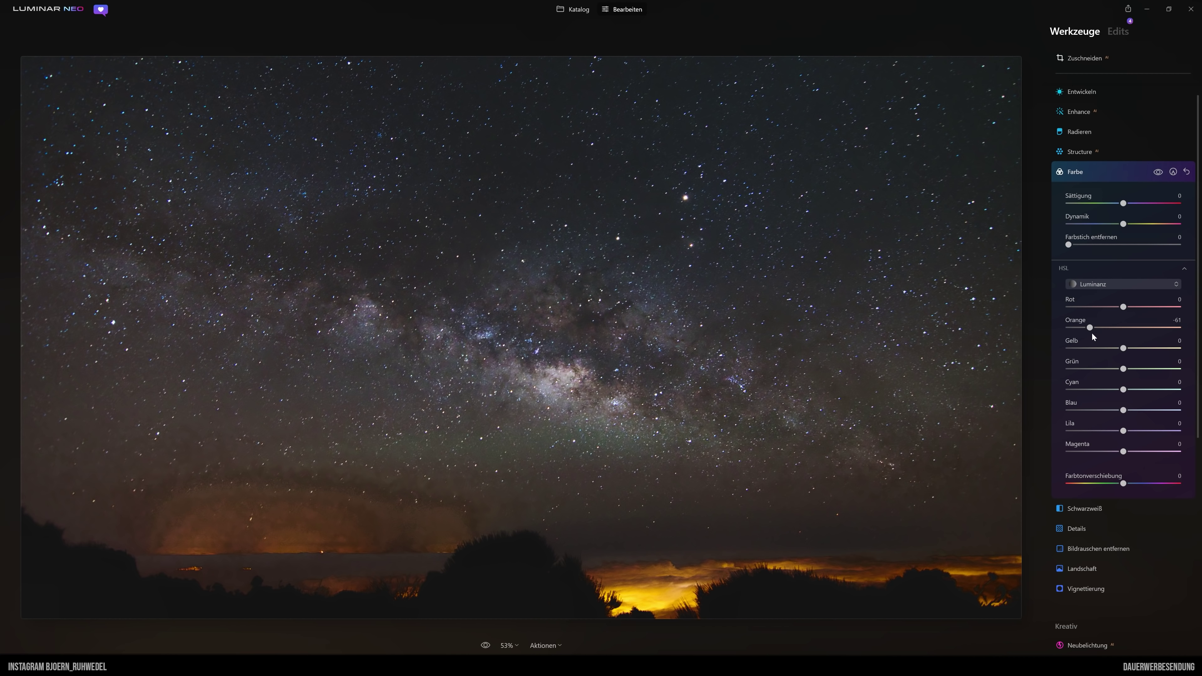
pyautogui.moveTo(1091, 327); pyautogui.dragTo(1107, 328)
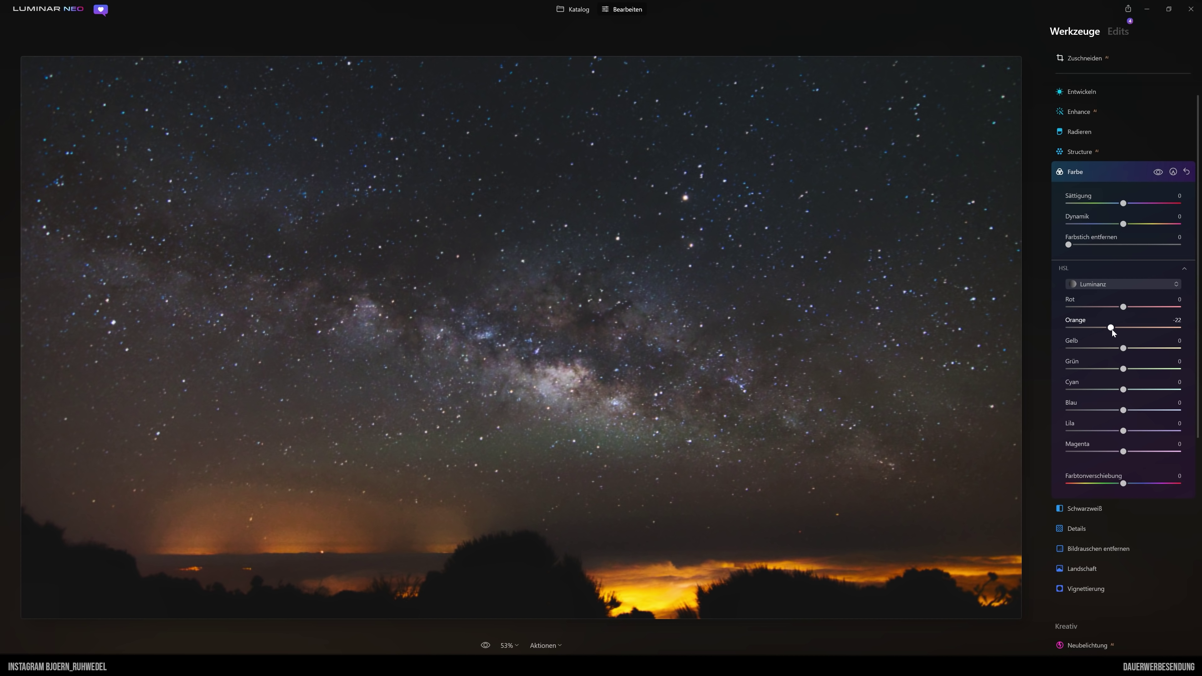
pyautogui.moveTo(1110, 327); pyautogui.dragTo(1112, 327)
pyautogui.moveTo(1112, 327); pyautogui.dragTo(1115, 328)
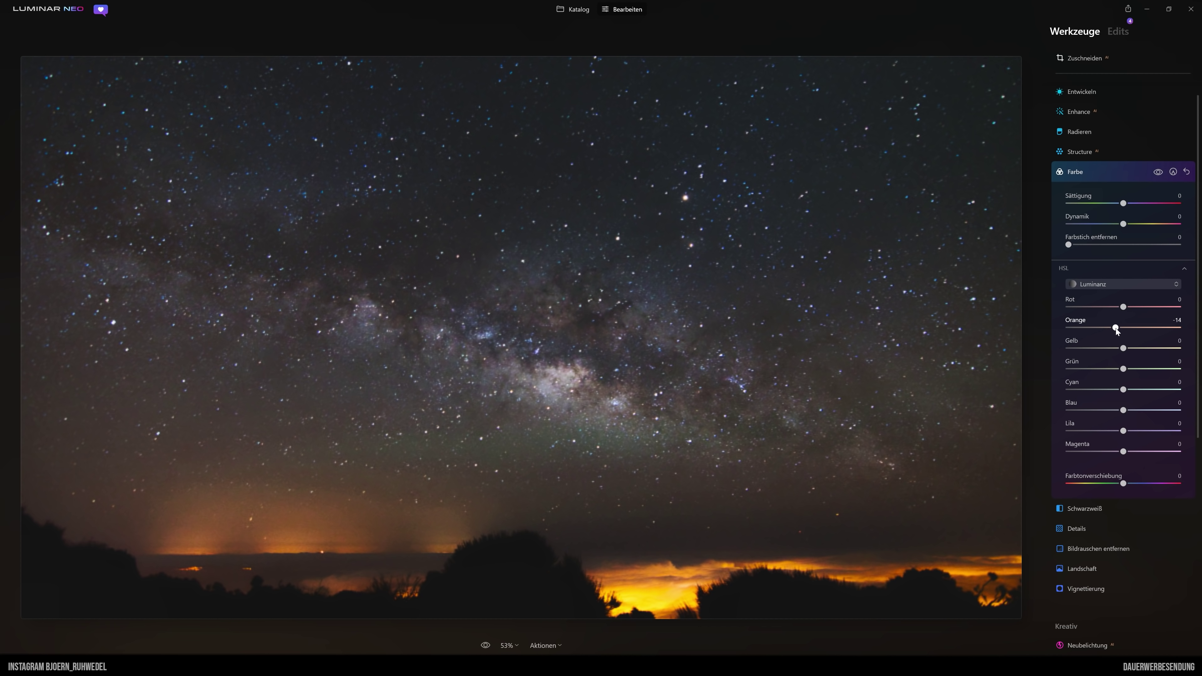
# - Switch HSL to Sättigung mode and lower the Orange saturation to -21
pyautogui.click(1111, 282)
pyautogui.click(1102, 317)
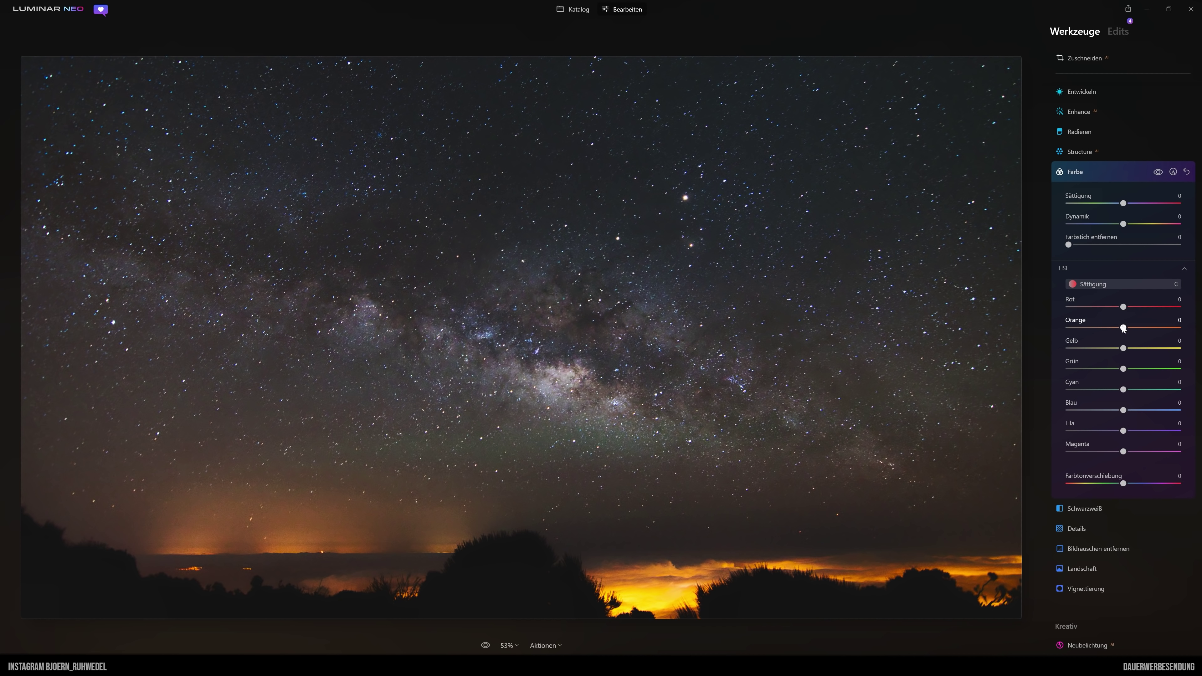
pyautogui.moveTo(1123, 328); pyautogui.dragTo(1105, 328)
pyautogui.moveTo(1112, 332); pyautogui.dragTo(1111, 331)
# - Collapse the Farbe tool and expand the Details tool
pyautogui.click(1081, 174)
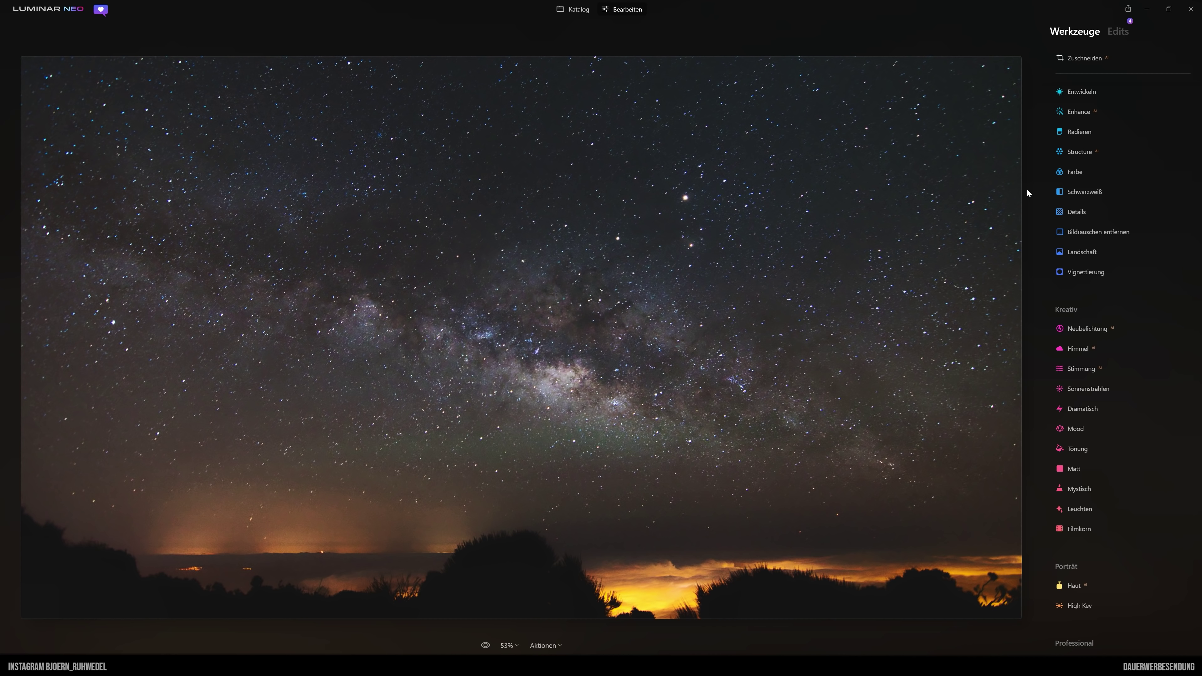
pyautogui.click(1074, 212)
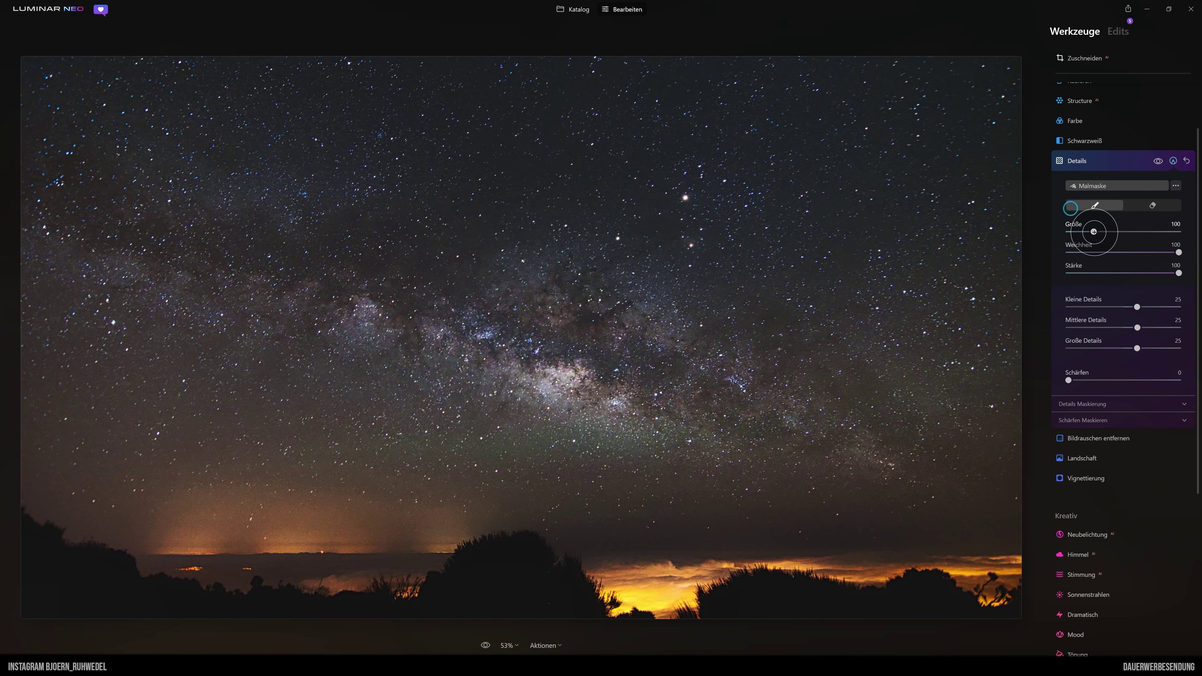
# - Set brush size to 104 and paint the Details mask across both ends of the Milky Way
pyautogui.moveTo(1092, 231); pyautogui.dragTo(1095, 232)
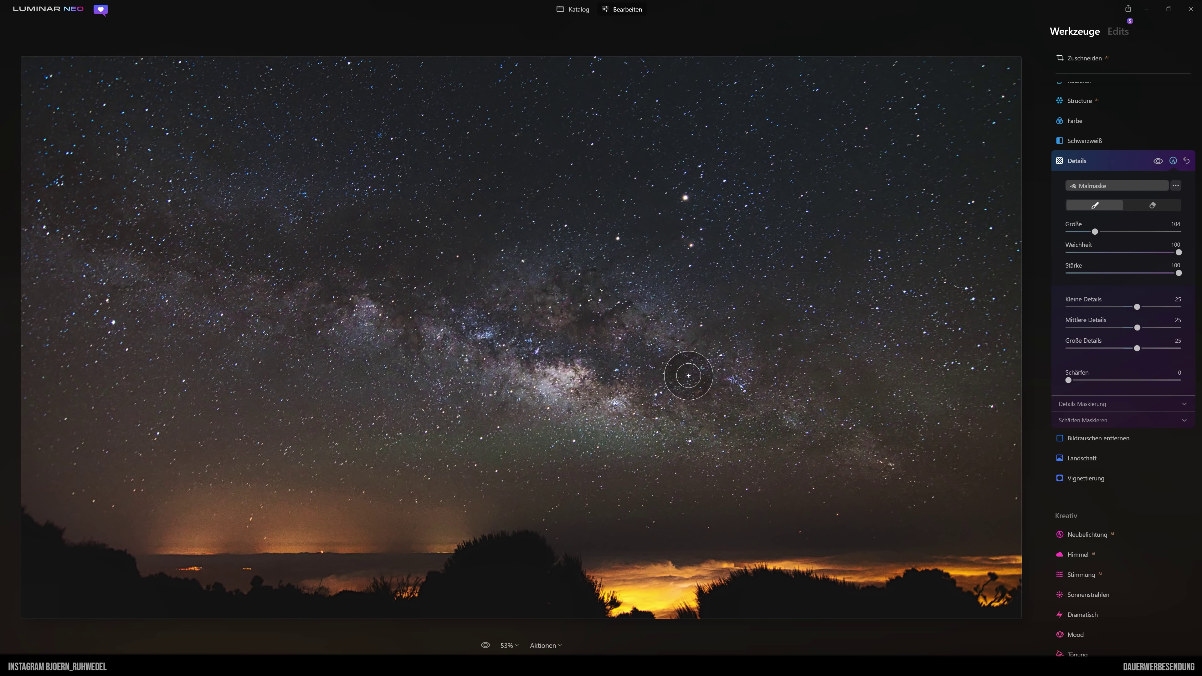
pyautogui.moveTo(702, 373)
pyautogui.mouseDown()
pyautogui.moveTo(523, 362)
pyautogui.moveTo(547, 384)
pyautogui.moveTo(330, 287)
pyautogui.moveTo(437, 316)
pyautogui.moveTo(604, 396)
pyautogui.moveTo(617, 384)
pyautogui.moveTo(706, 410)
pyautogui.moveTo(617, 389)
pyautogui.moveTo(601, 350)
pyautogui.mouseUp()
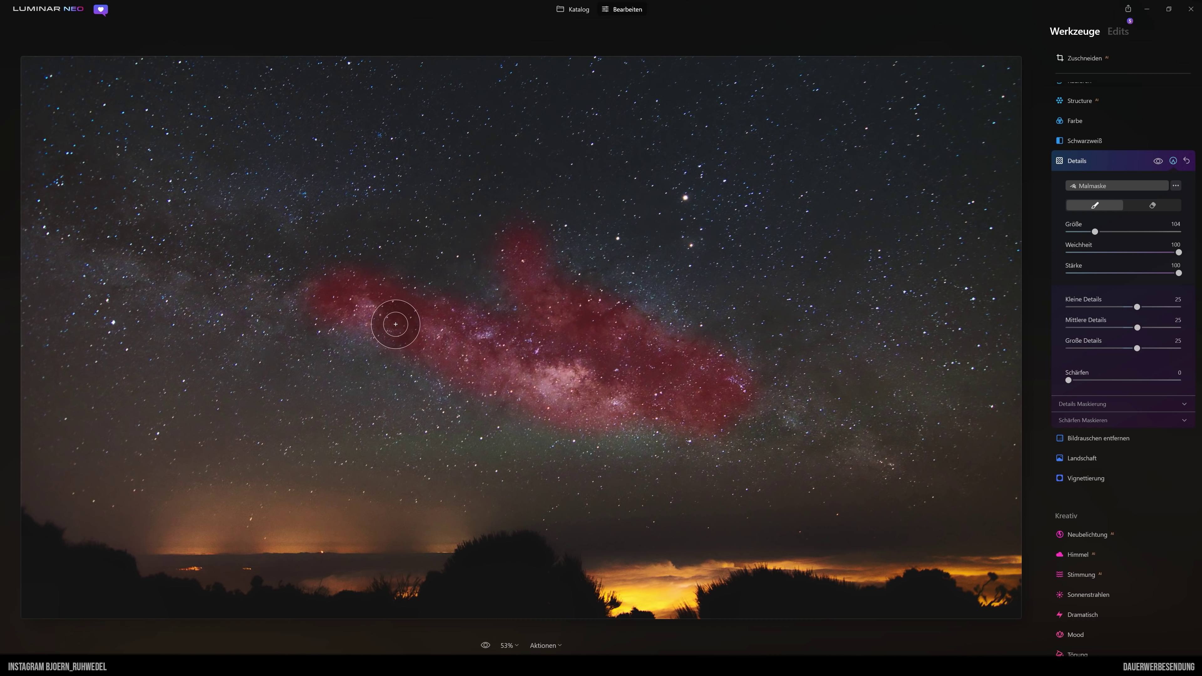
pyautogui.moveTo(676, 389)
pyautogui.mouseDown()
pyautogui.moveTo(853, 421)
pyautogui.moveTo(682, 382)
pyautogui.mouseUp()
pyautogui.moveTo(271, 296); pyautogui.dragTo(638, 373)
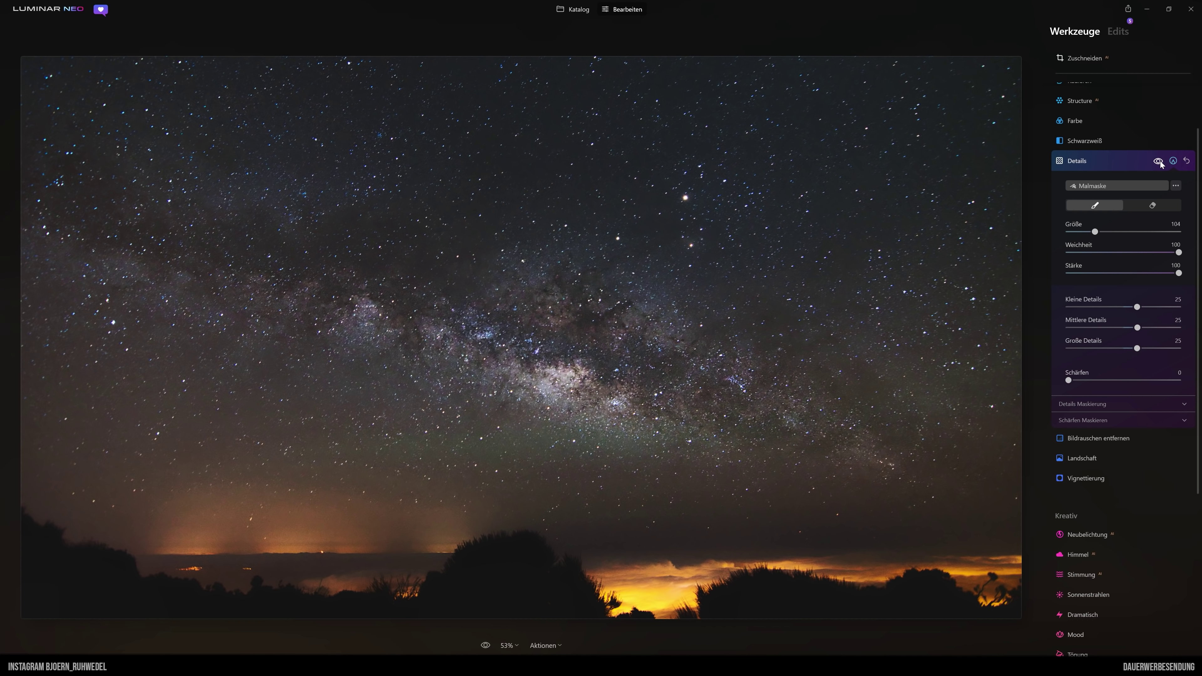
# - Set Kleine Details 9, Mittlere Details 13 and Große Details 13, toggling the effect to compare
pyautogui.click(1158, 161)
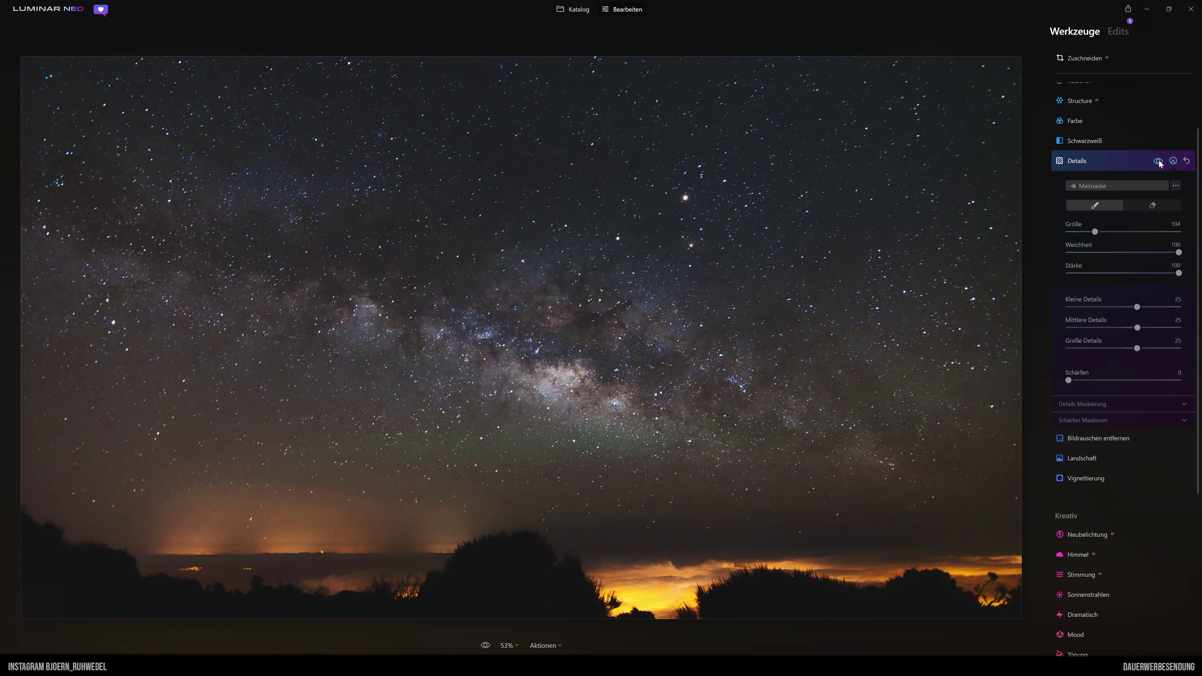
pyautogui.click(1157, 162)
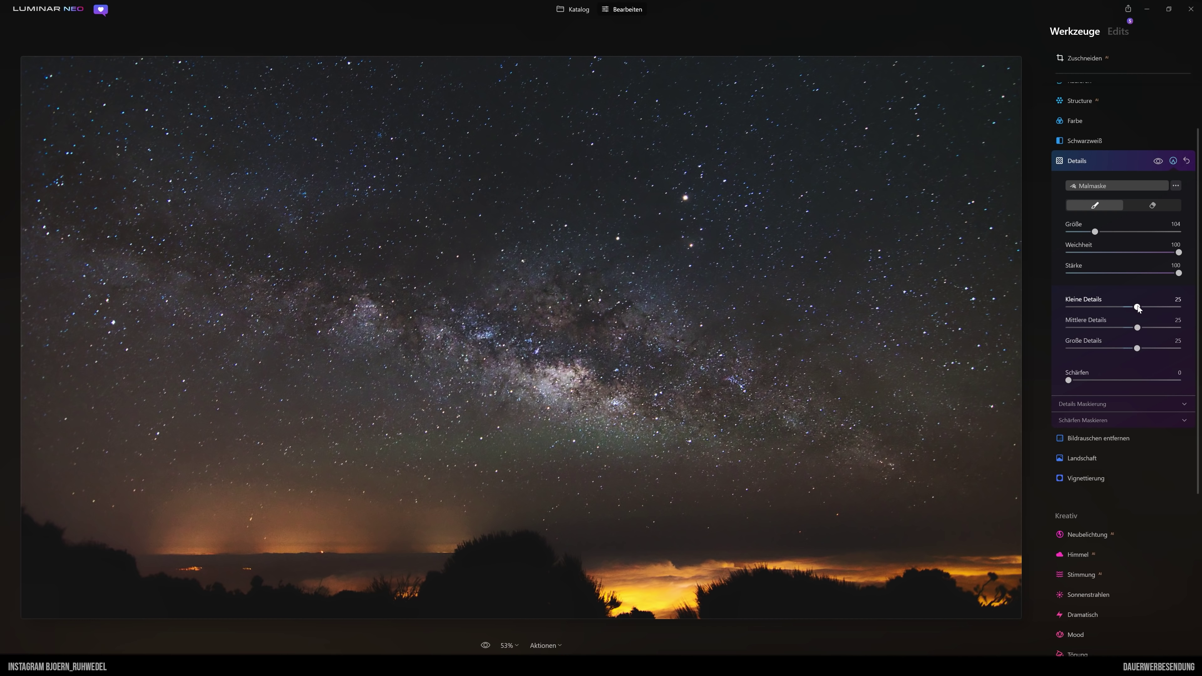
pyautogui.moveTo(1137, 308); pyautogui.dragTo(1129, 307)
pyautogui.moveTo(1136, 327); pyautogui.dragTo(1130, 328)
pyautogui.moveTo(1137, 349); pyautogui.dragTo(1159, 349)
pyautogui.moveTo(1160, 349); pyautogui.dragTo(1132, 355)
pyautogui.click(1157, 162)
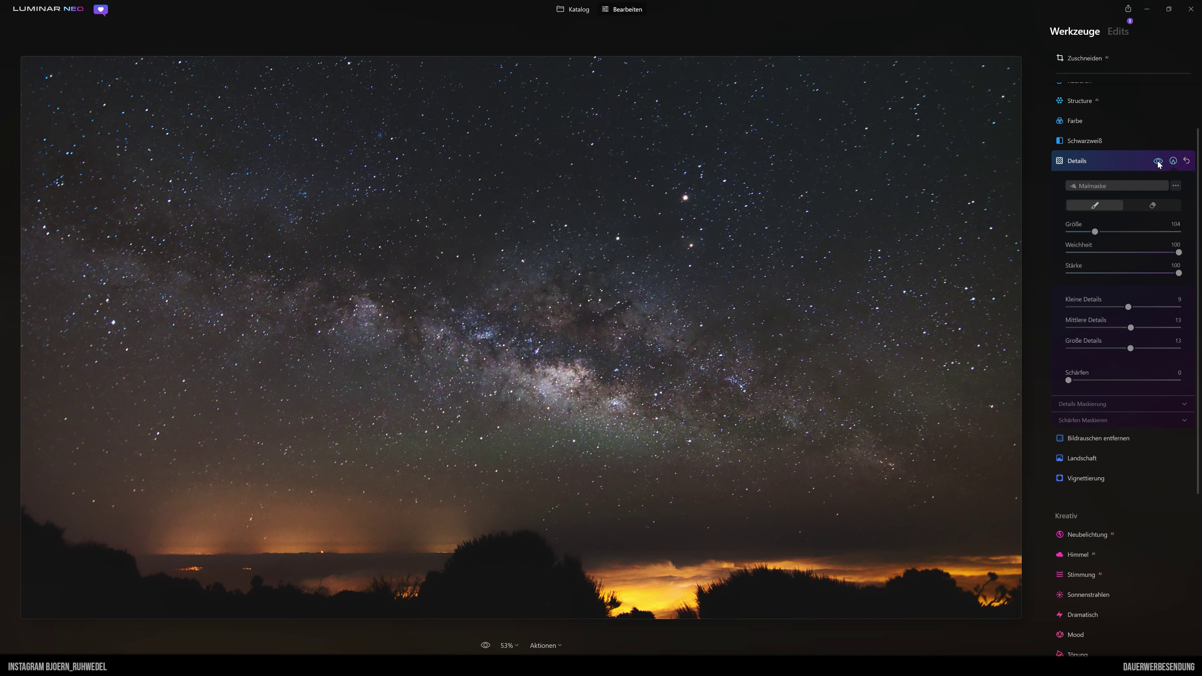
pyautogui.click(1157, 162)
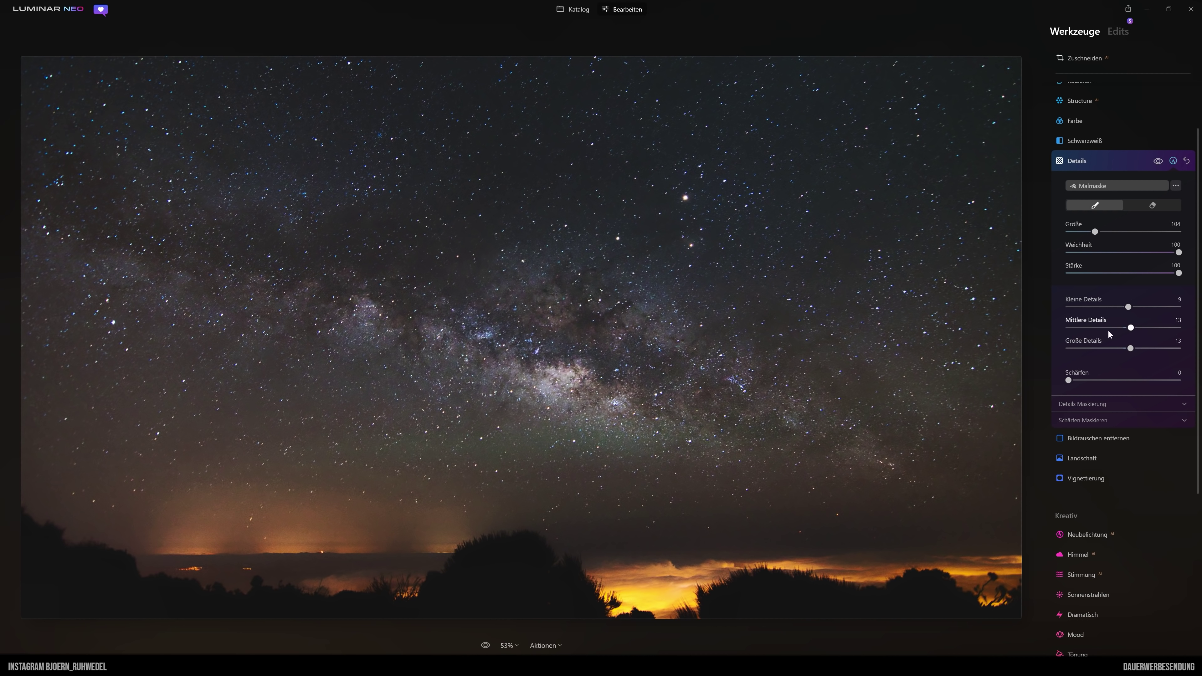
# - View the photo at 100% and toggle the Details effect off and on up close
pyautogui.click(503, 644)
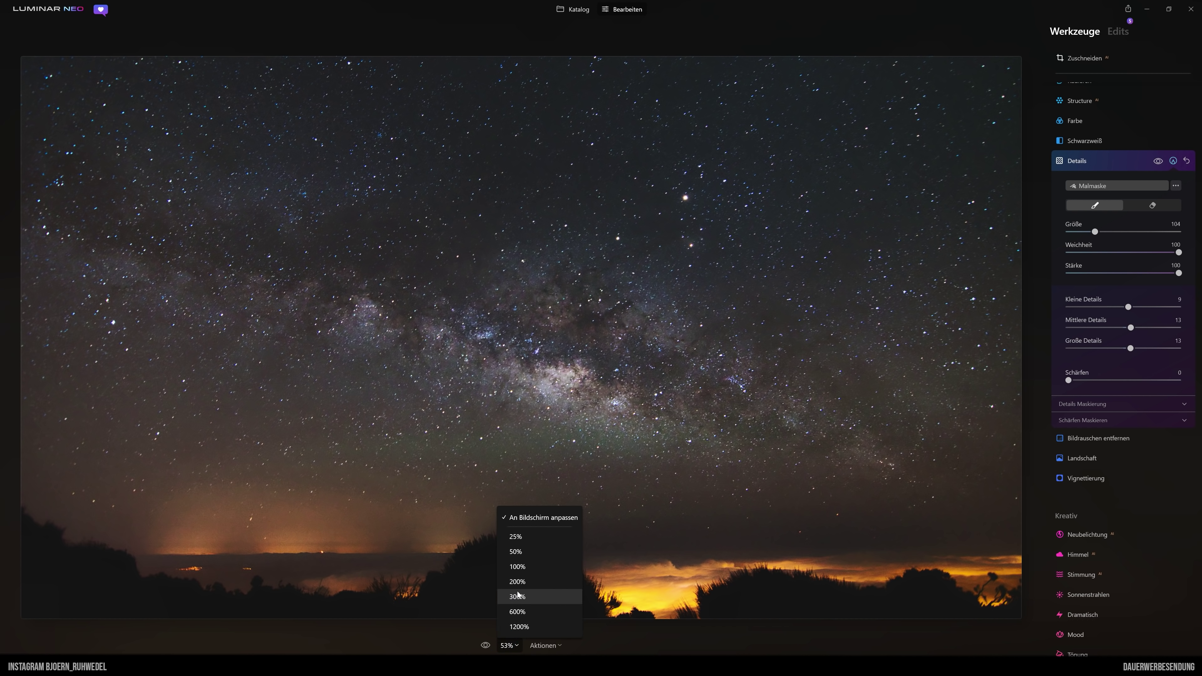
pyautogui.click(518, 567)
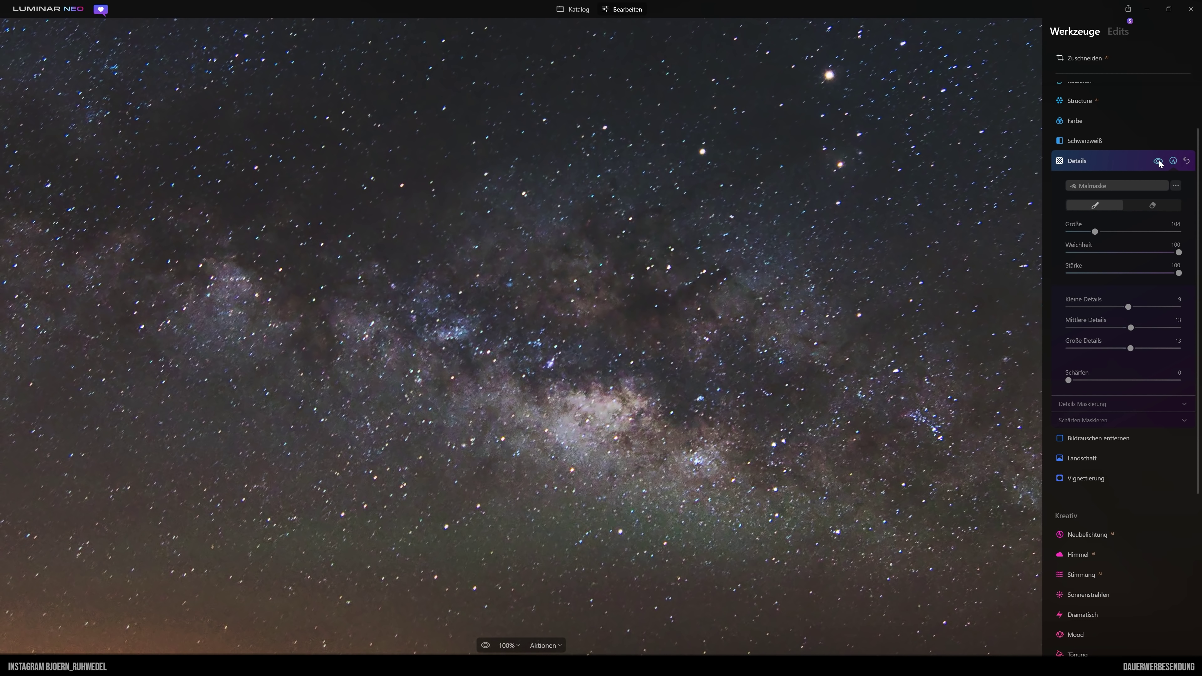
pyautogui.click(1158, 162)
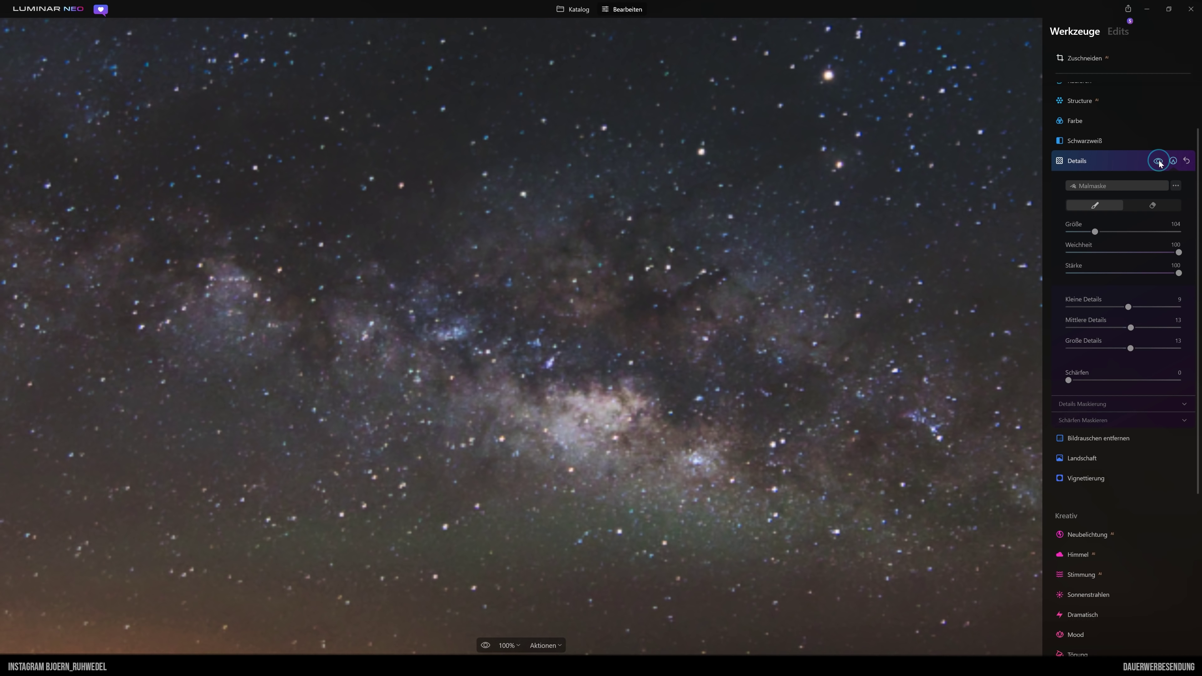
pyautogui.click(1158, 163)
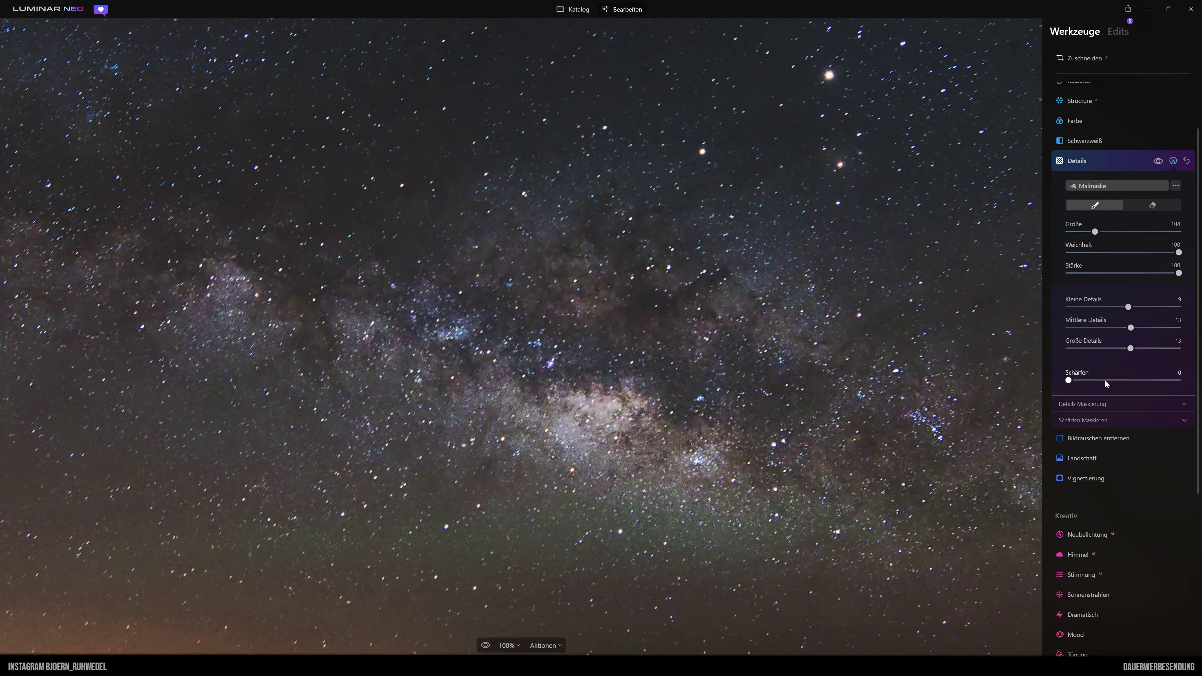
# - Try Schärfen at 42, reset it to 0, and fit the photo to the screen
pyautogui.moveTo(1068, 380); pyautogui.dragTo(1123, 387)
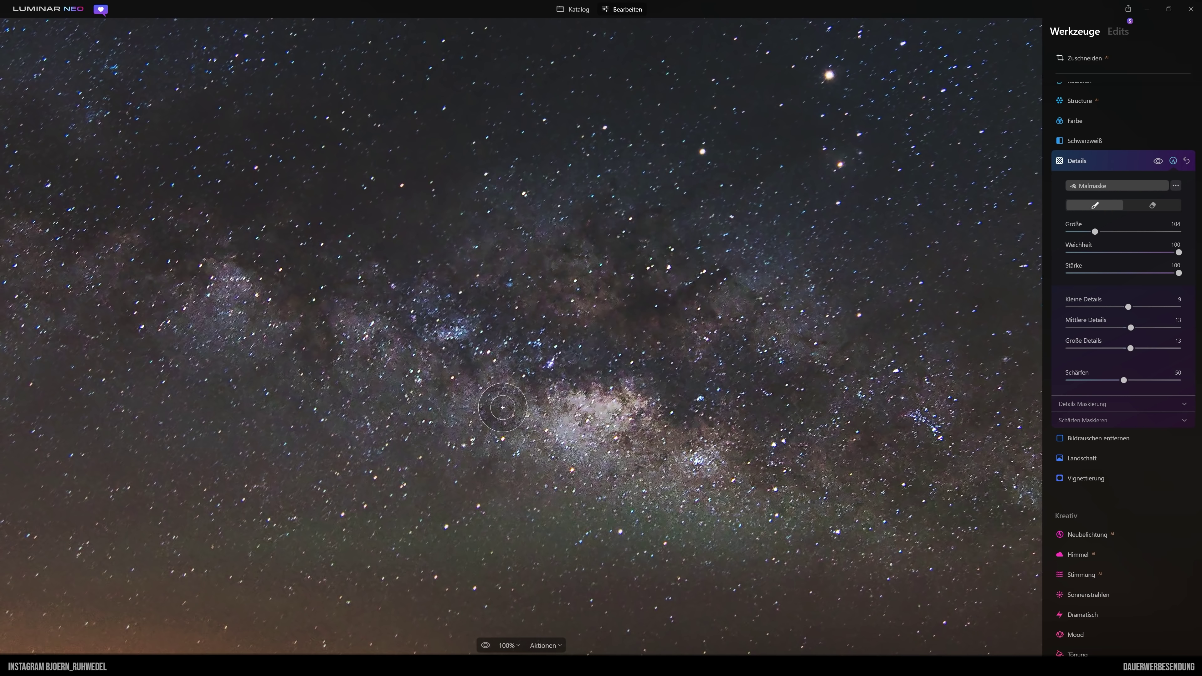
pyautogui.doubleClick(1124, 381)
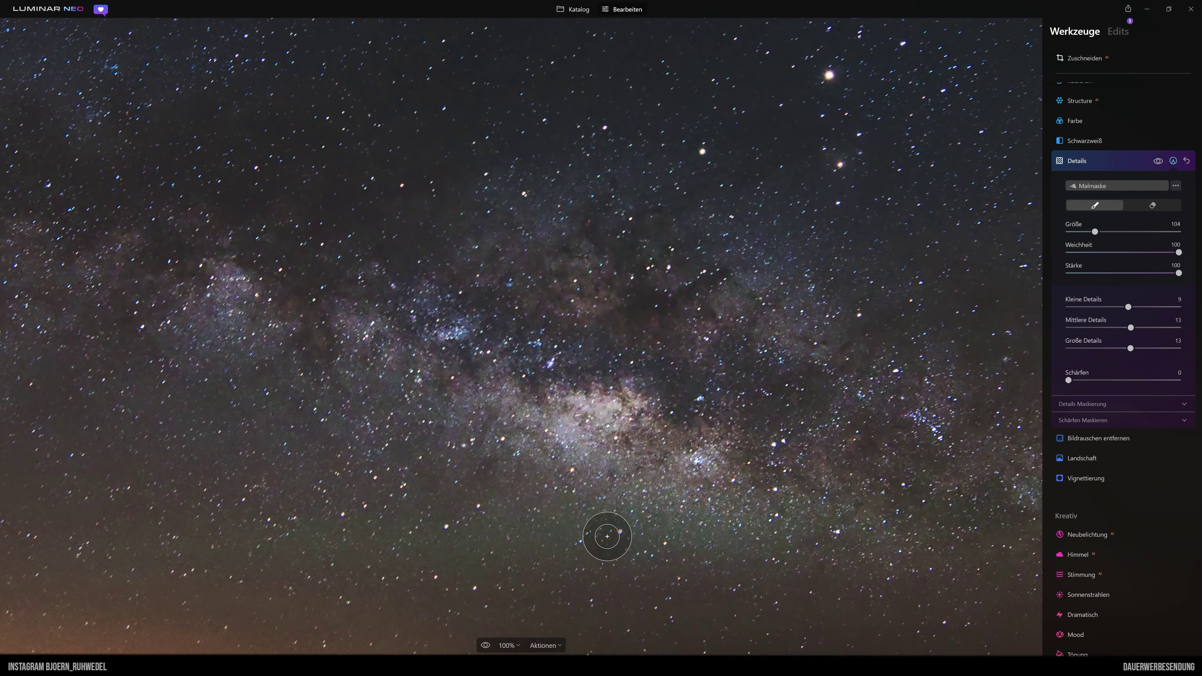
pyautogui.click(507, 645)
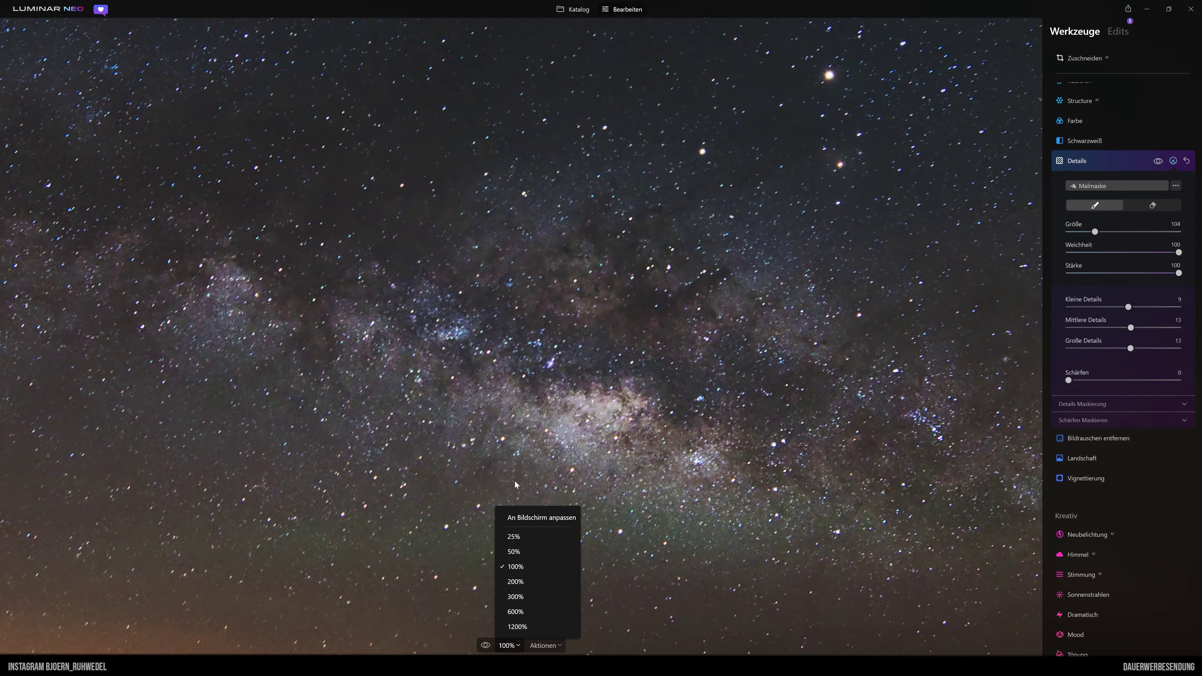
pyautogui.click(539, 517)
# - Preview the unedited original, return with backslash, then expand the Landschaft tool
pyautogui.click(1079, 162)
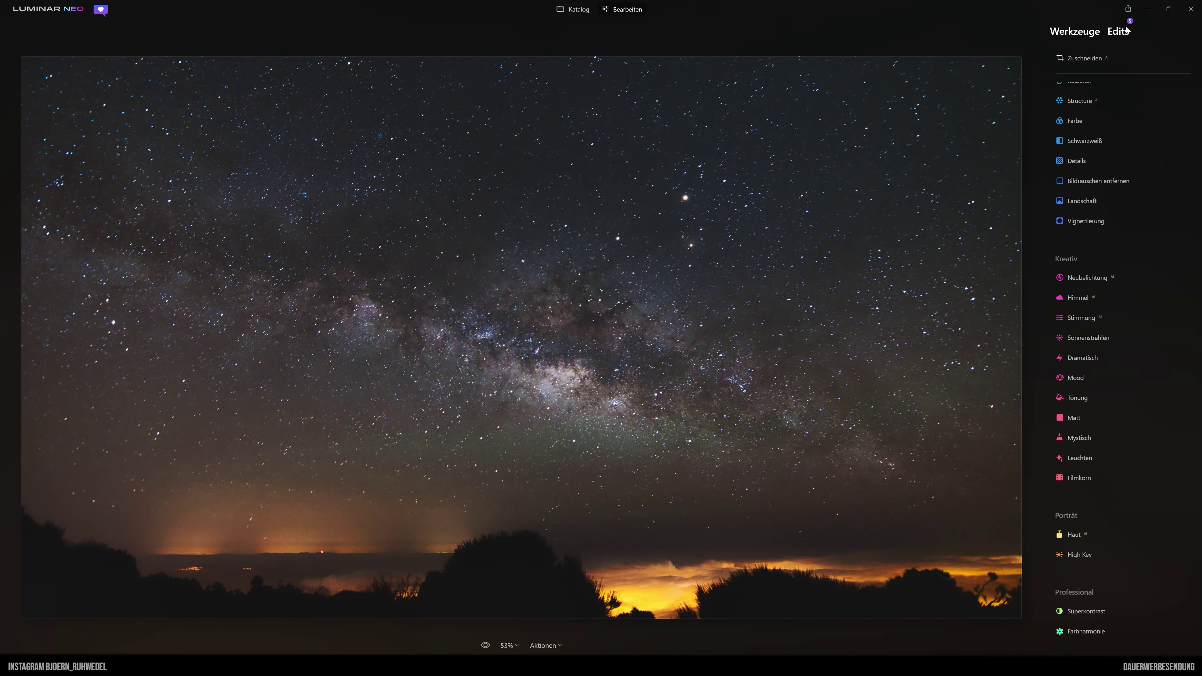
pyautogui.click(485, 644)
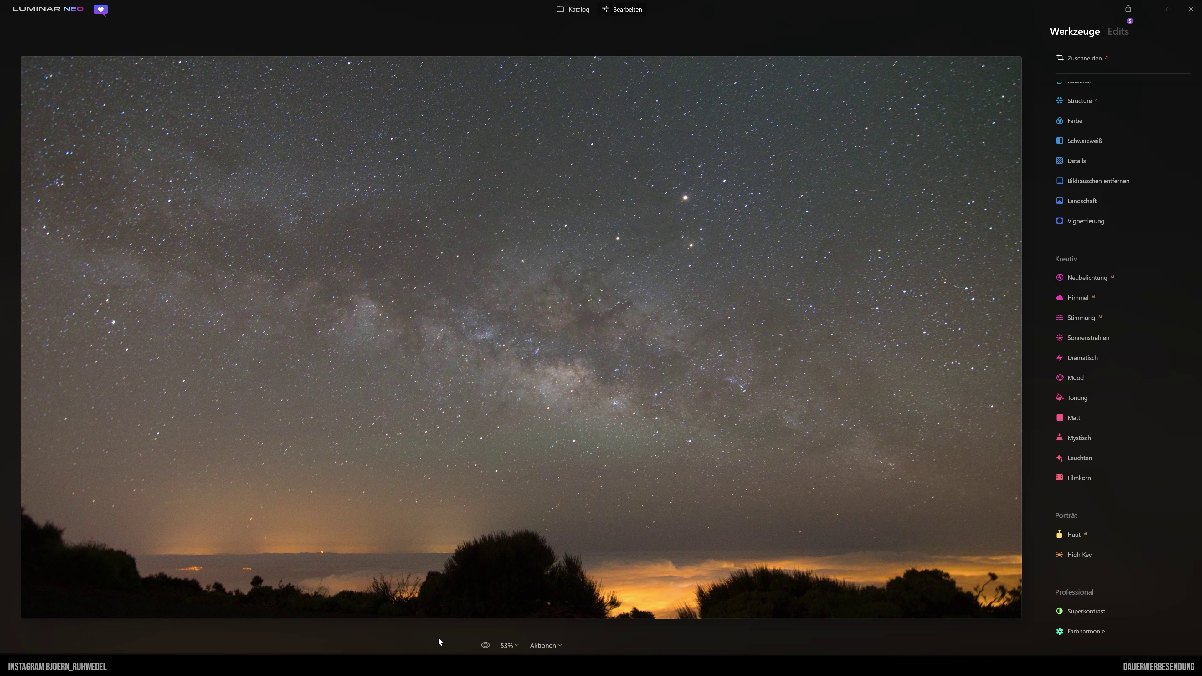
pyautogui.press('\\')
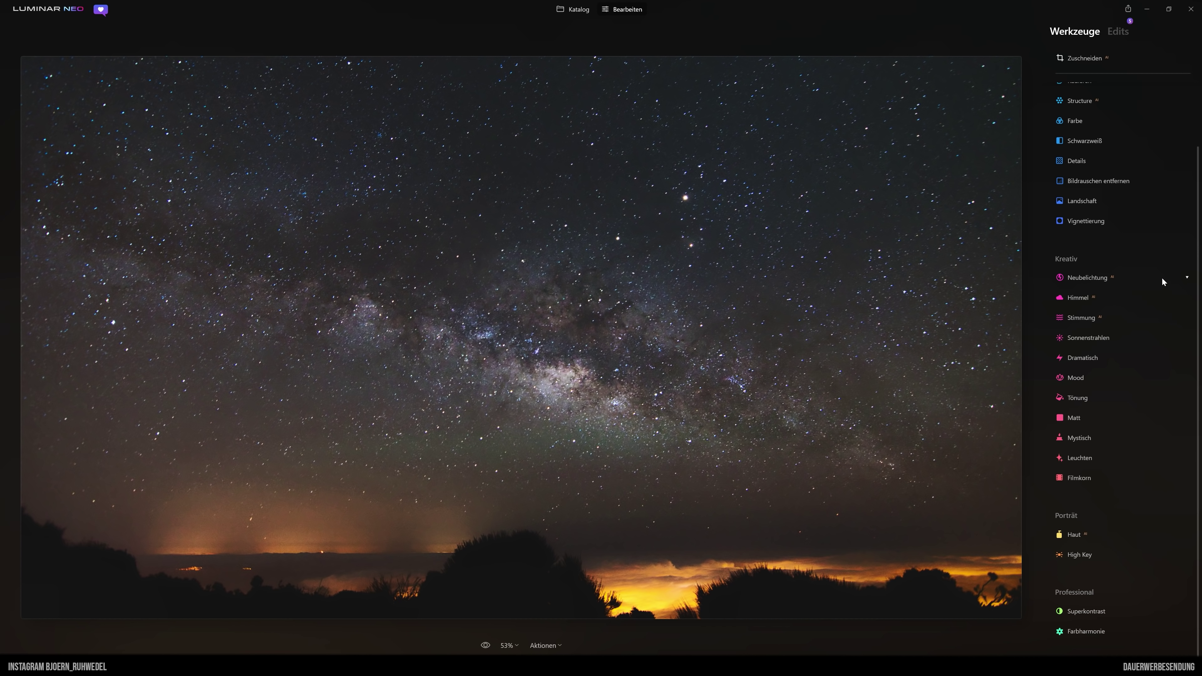
pyautogui.moveTo(1117, 277)
pyautogui.click(1082, 200)
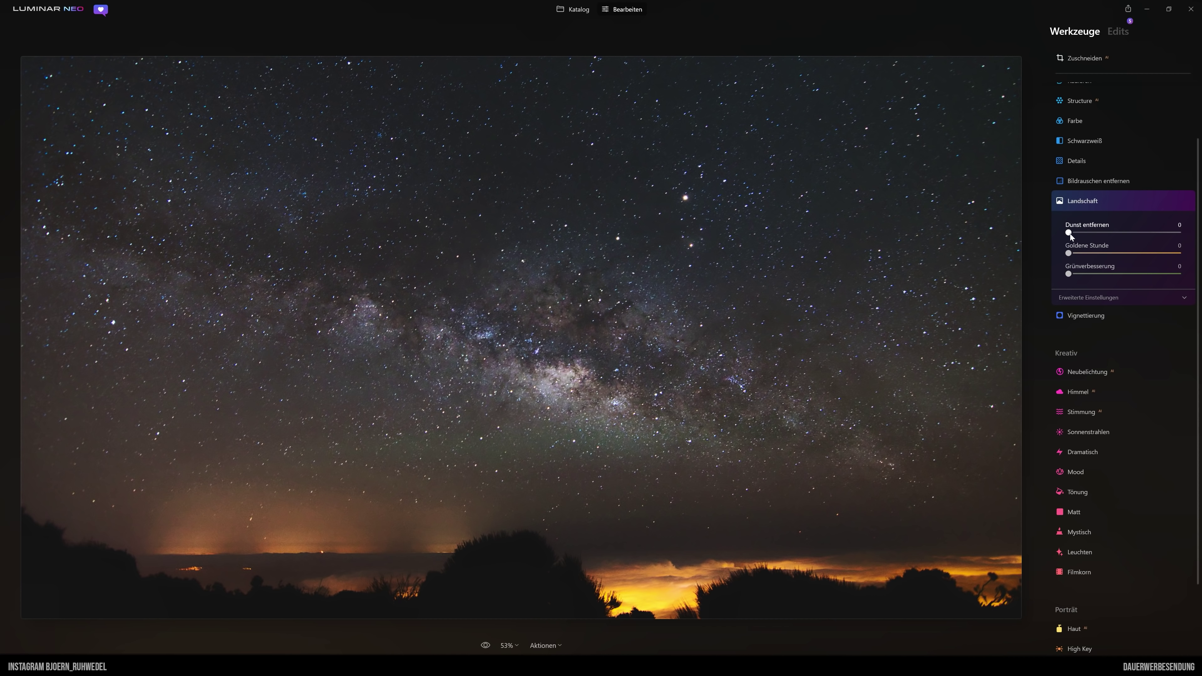
# - Drag Landschaft's Dunst entfernen slider to 40 to clear the sky haze
pyautogui.moveTo(1069, 233); pyautogui.dragTo(1074, 232)
# - Collapse the Landschaft panel, then briefly open and collapse Entwickeln, leaving the full tools list visible
pyautogui.moveTo(1127, 338)
pyautogui.click(1088, 201)
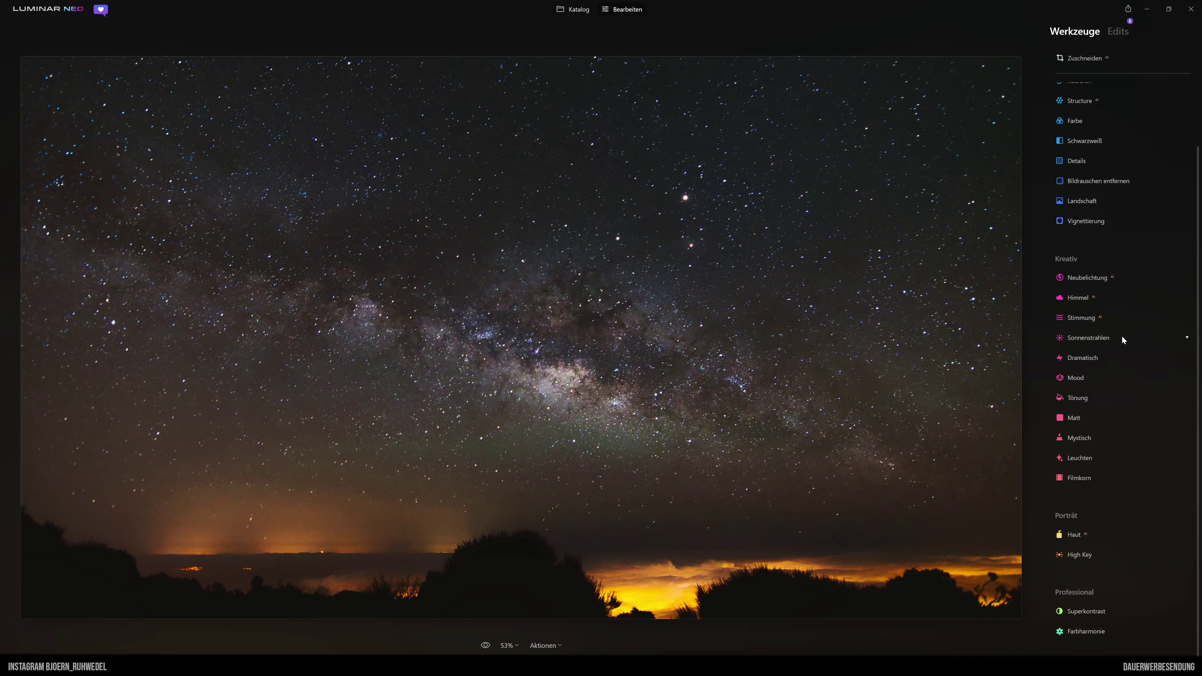
pyautogui.scroll(3, 1119, 335)
pyautogui.click(1081, 118)
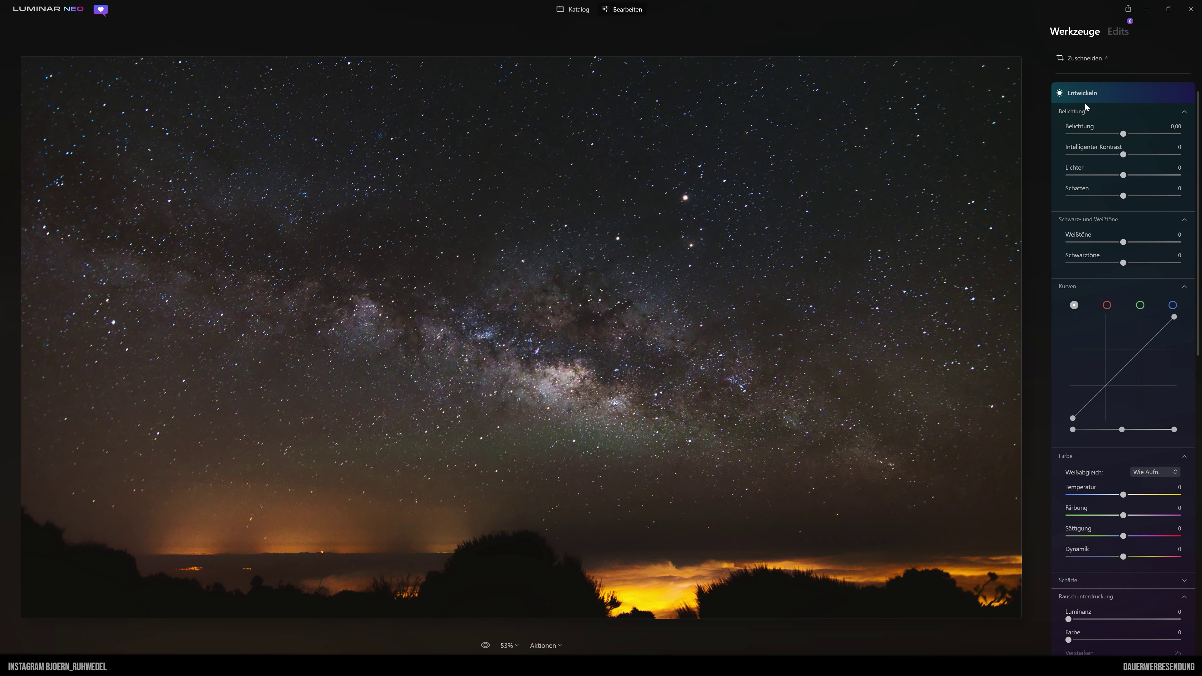
pyautogui.click(1084, 93)
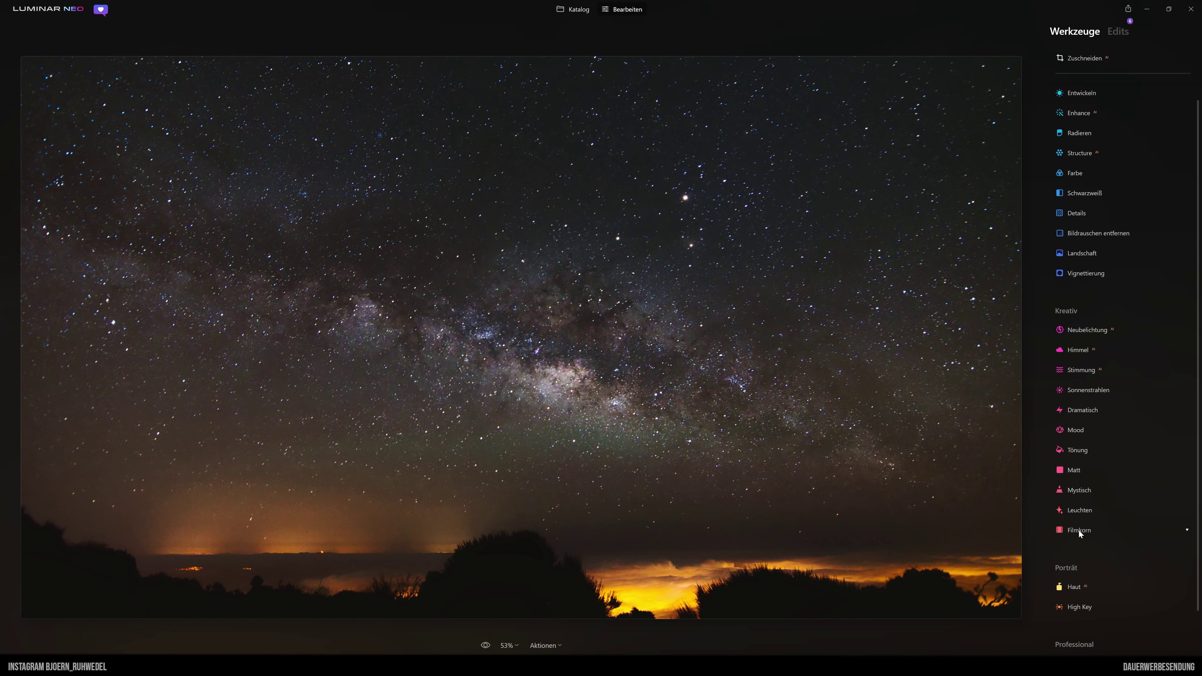
pyautogui.click(1084, 412)
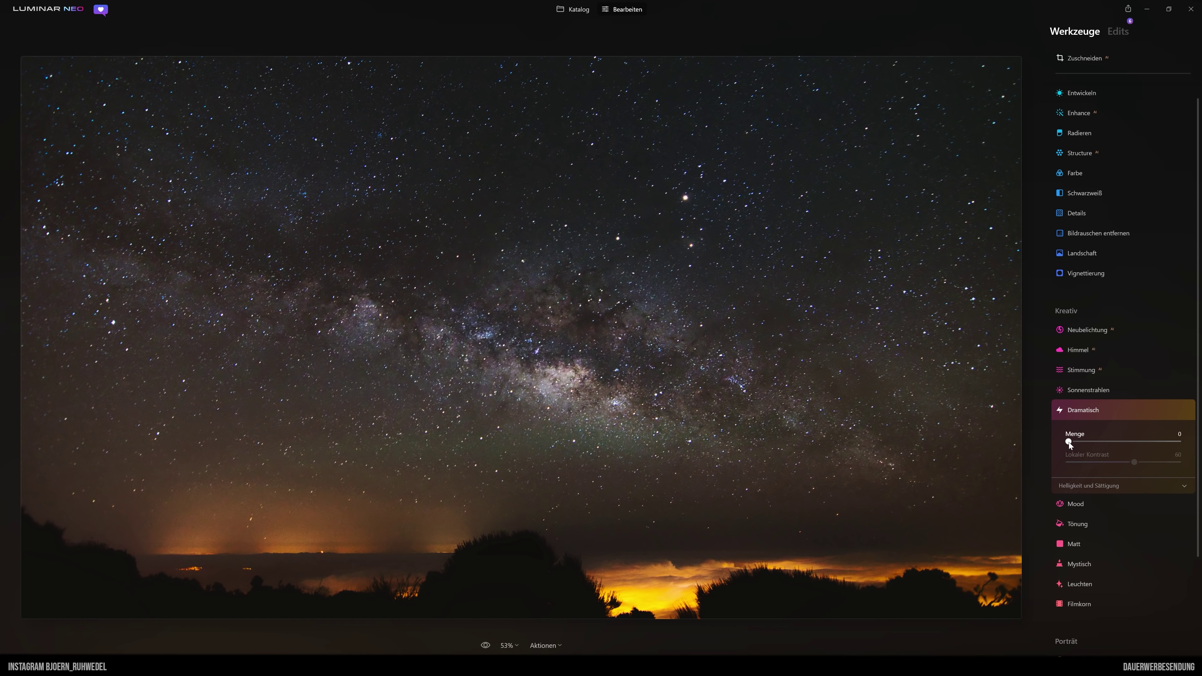
pyautogui.moveTo(1069, 441)
pyautogui.mouseDown()
pyautogui.moveTo(1131, 442)
pyautogui.moveTo(1095, 445)
pyautogui.mouseUp()
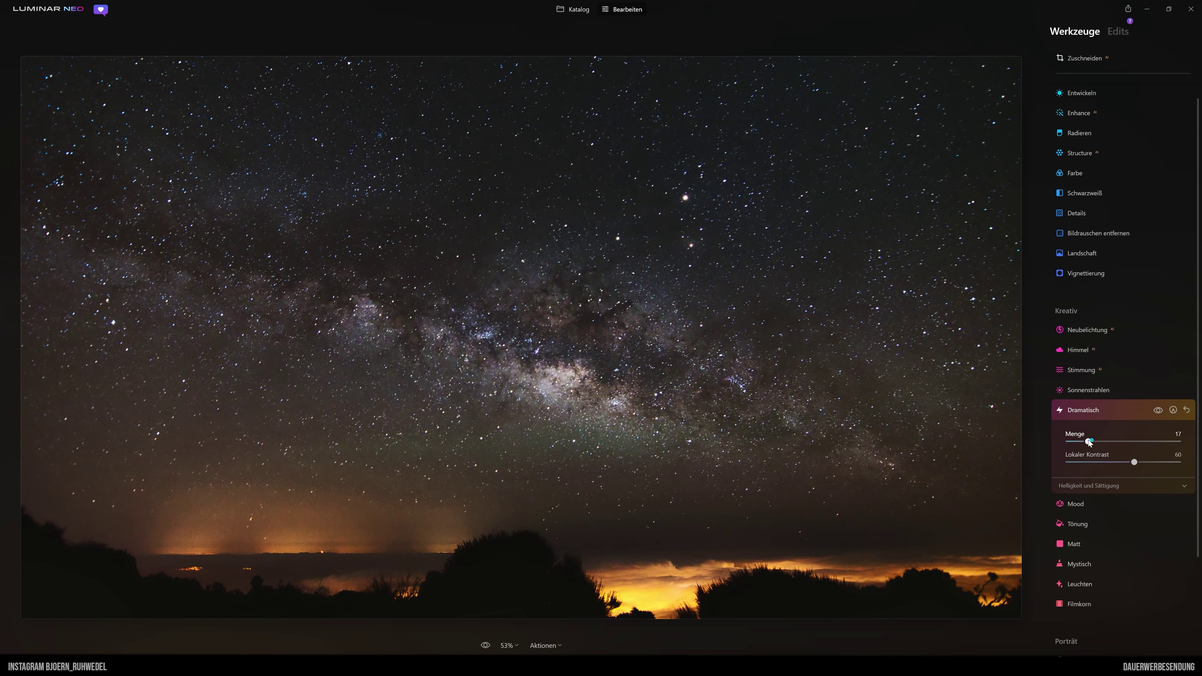
pyautogui.moveTo(1090, 441); pyautogui.dragTo(1067, 441)
pyautogui.click(1088, 410)
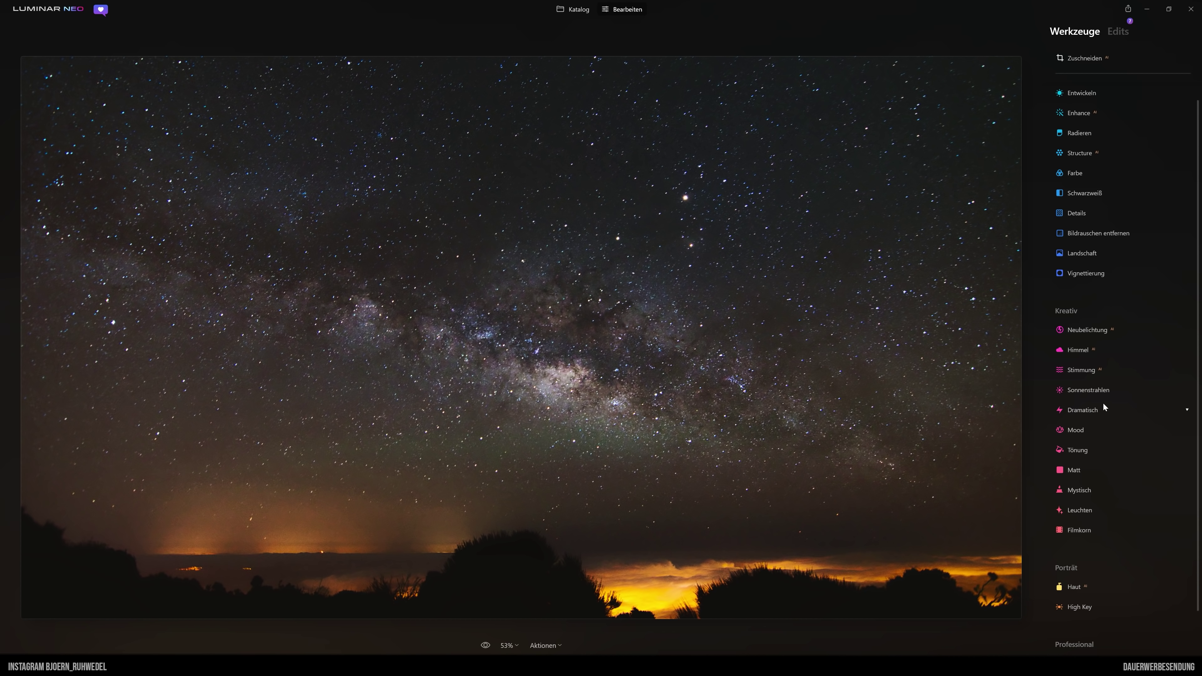
pyautogui.scroll(1, 1106, 332)
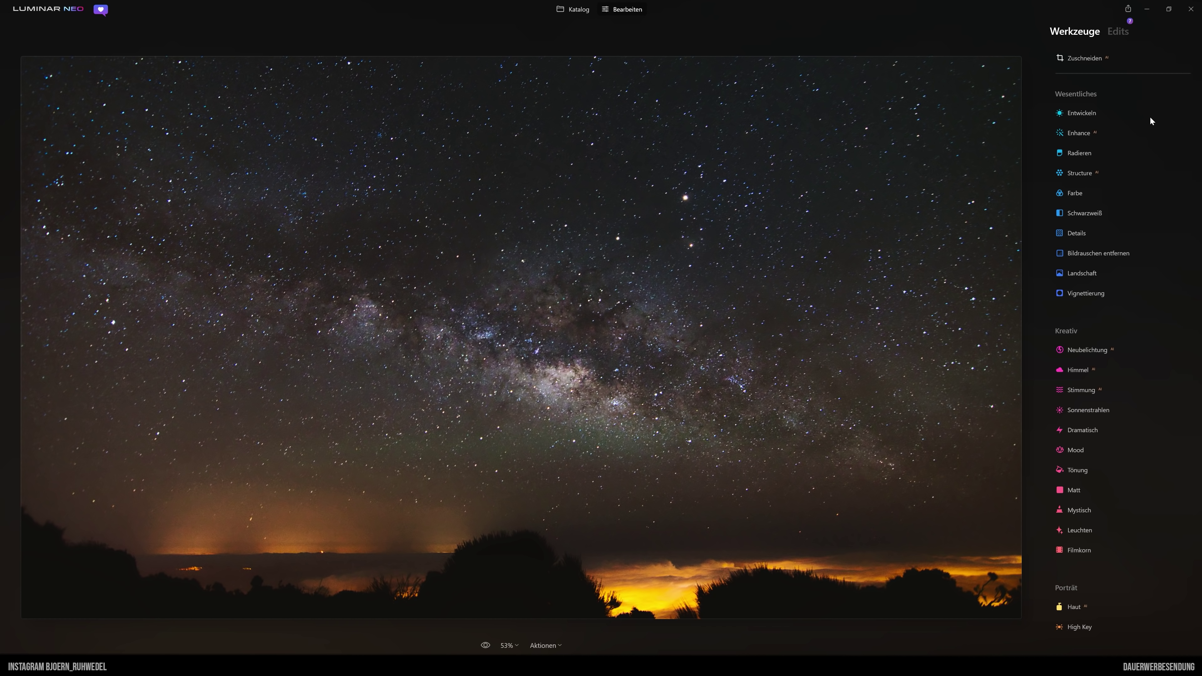
pyautogui.click(1119, 33)
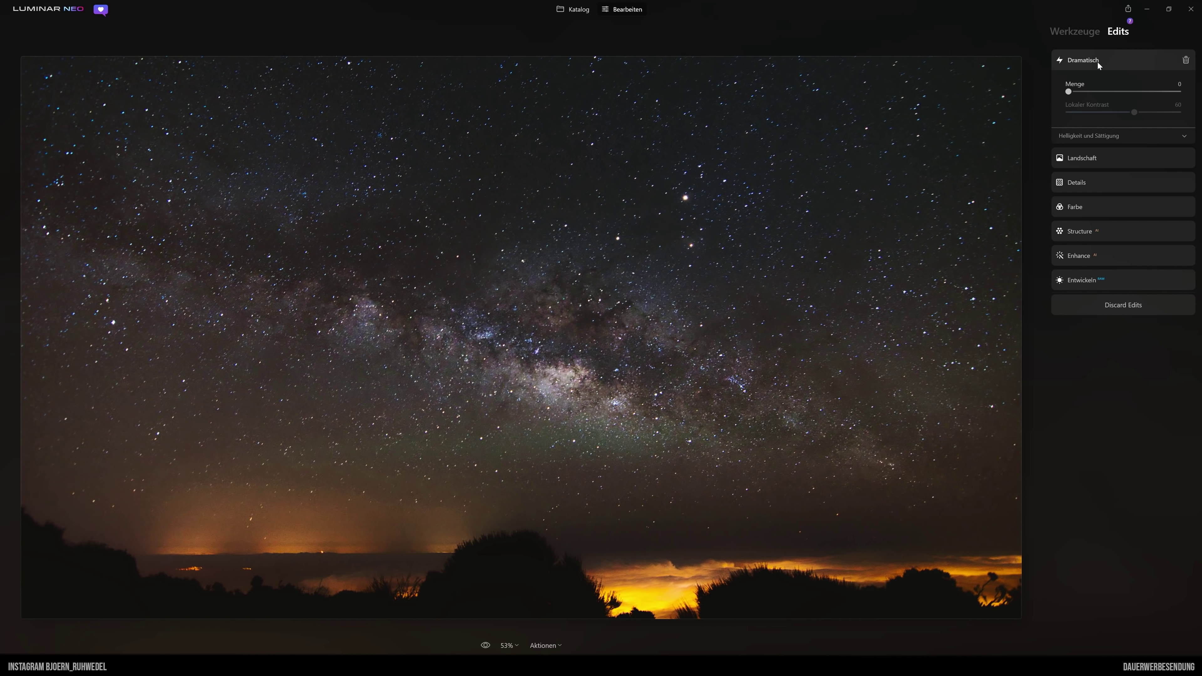
pyautogui.click(1185, 60)
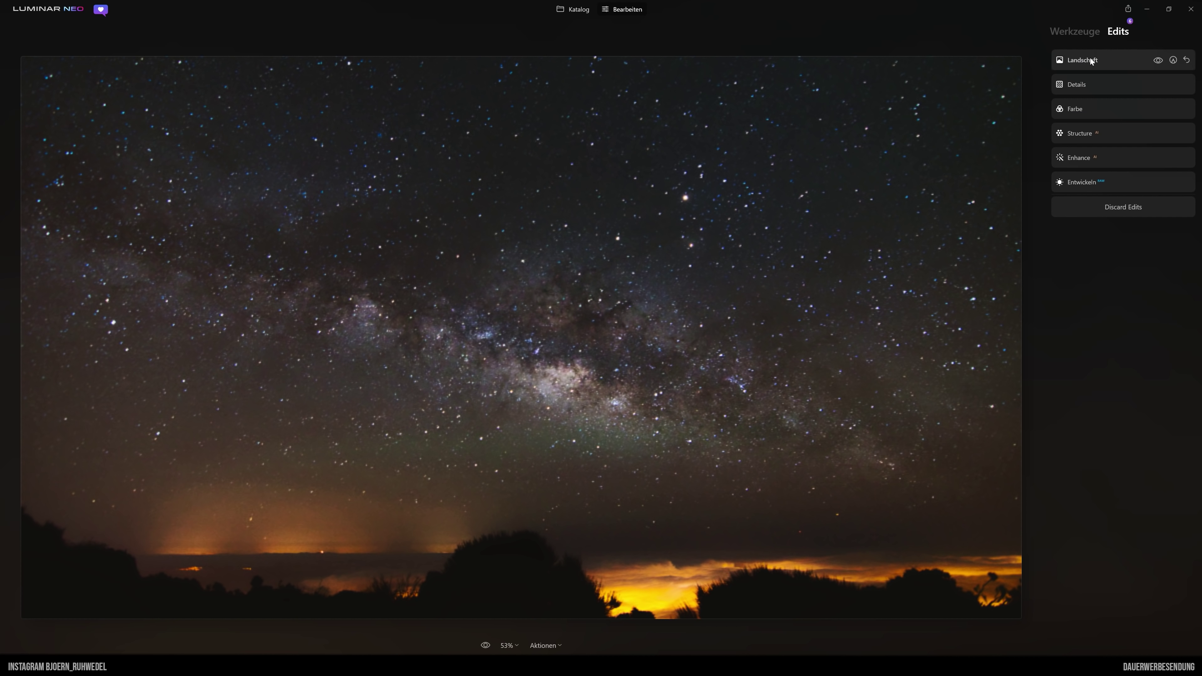
pyautogui.click(1090, 60)
pyautogui.click(1101, 39)
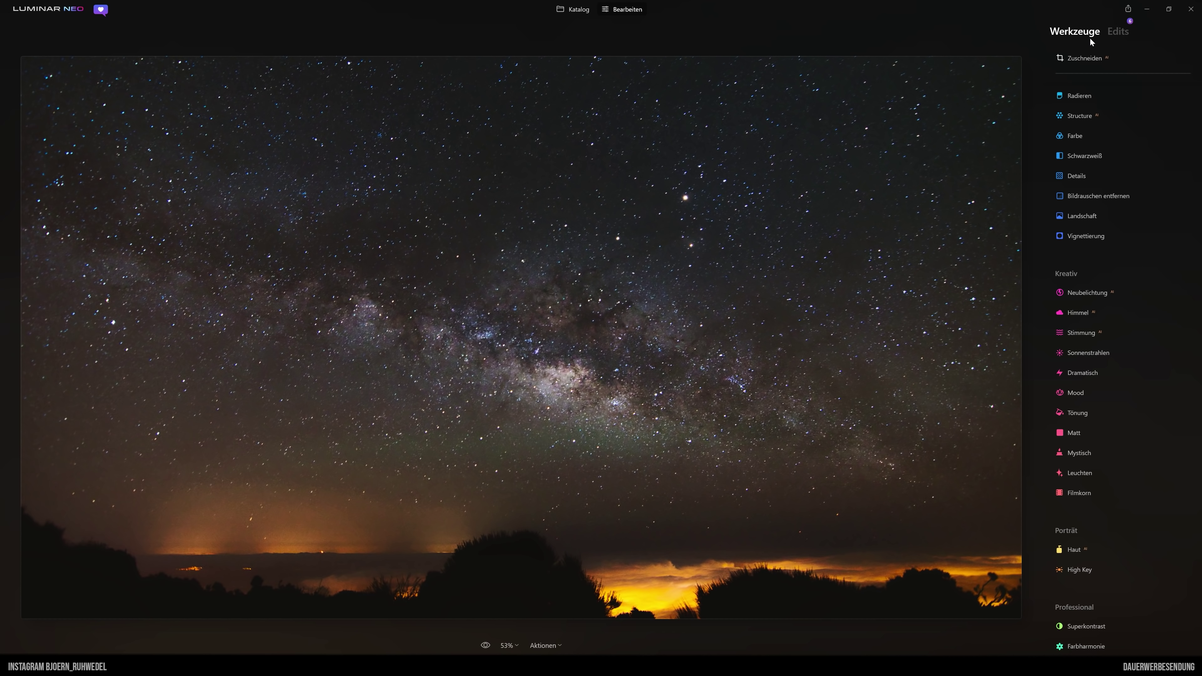
# - In Entwickeln, raise Intelligenter Kontrast and fine-tune its amount
pyautogui.scroll(3, 1093, 142)
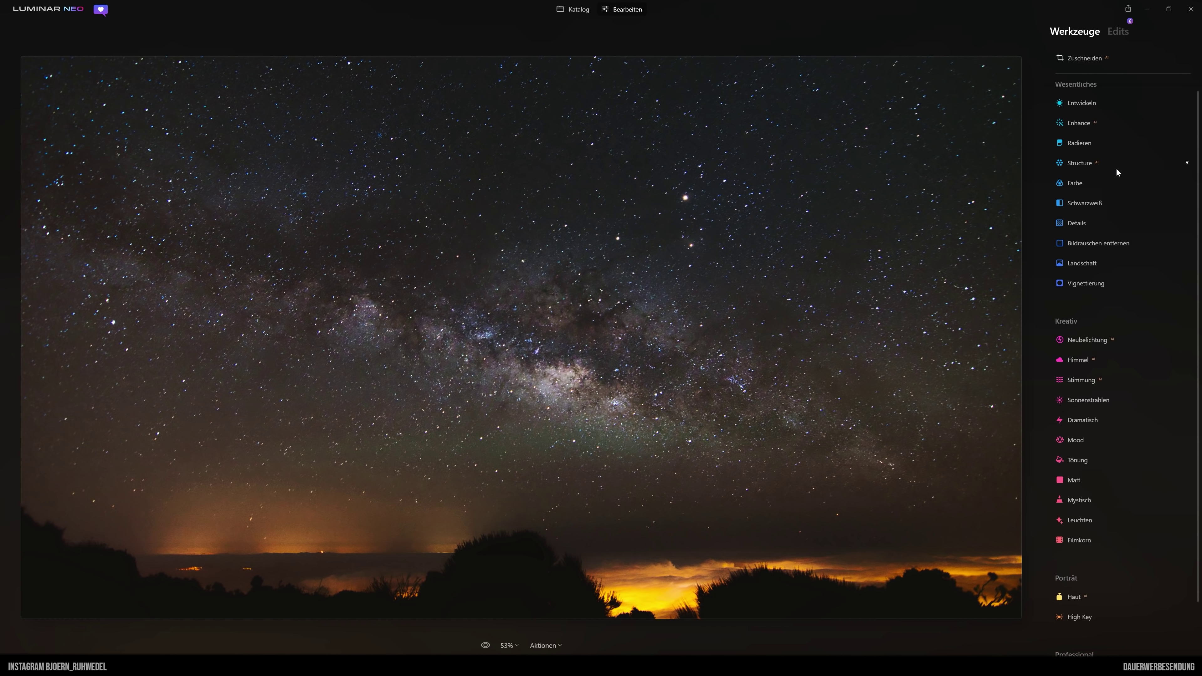
pyautogui.click(1077, 113)
pyautogui.scroll(-1, 1088, 237)
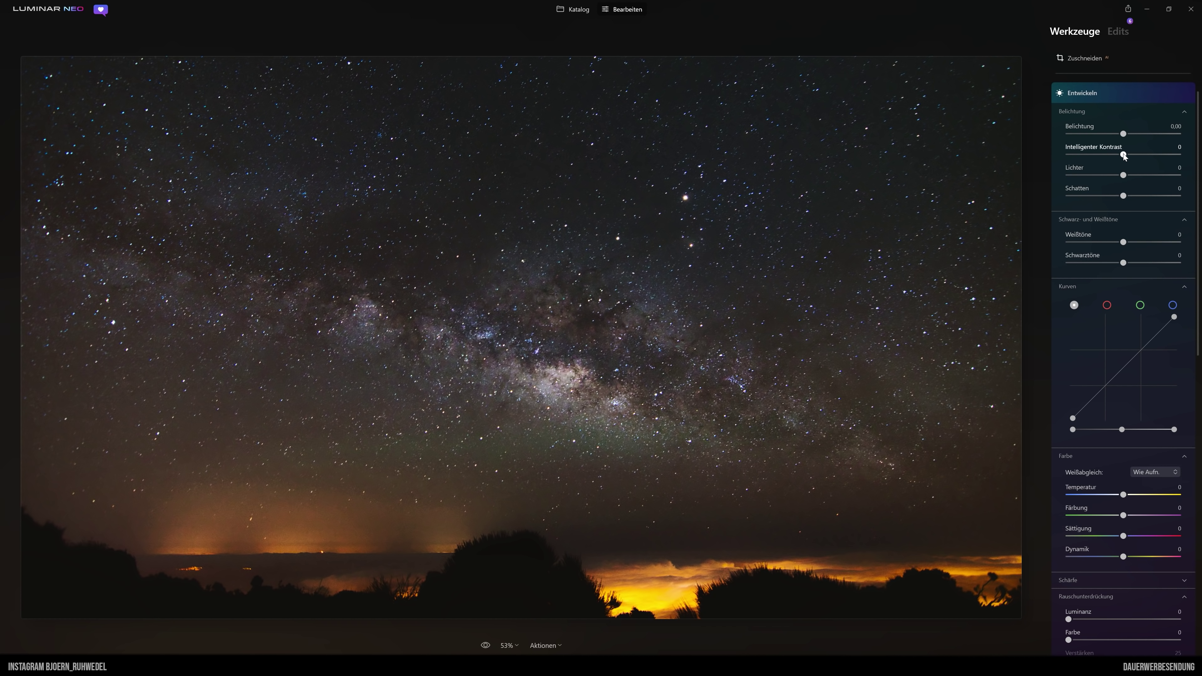
pyautogui.moveTo(1123, 154); pyautogui.dragTo(1136, 154)
pyautogui.click(1139, 156)
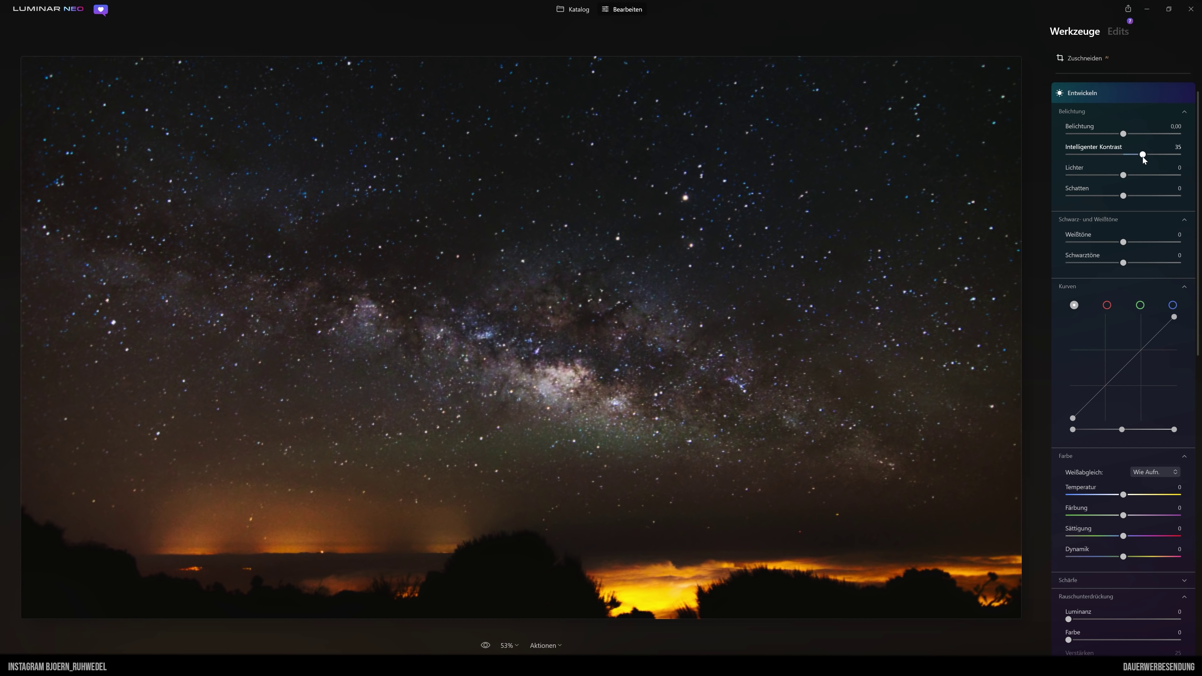
pyautogui.moveTo(1143, 157); pyautogui.dragTo(1141, 157)
# - Try brightening Lichter, reset it to 0, and settle Intelligenter Kontrast at 20
pyautogui.moveTo(1123, 175)
pyautogui.mouseDown()
pyautogui.moveTo(1164, 176)
pyautogui.moveTo(1132, 176)
pyautogui.mouseUp()
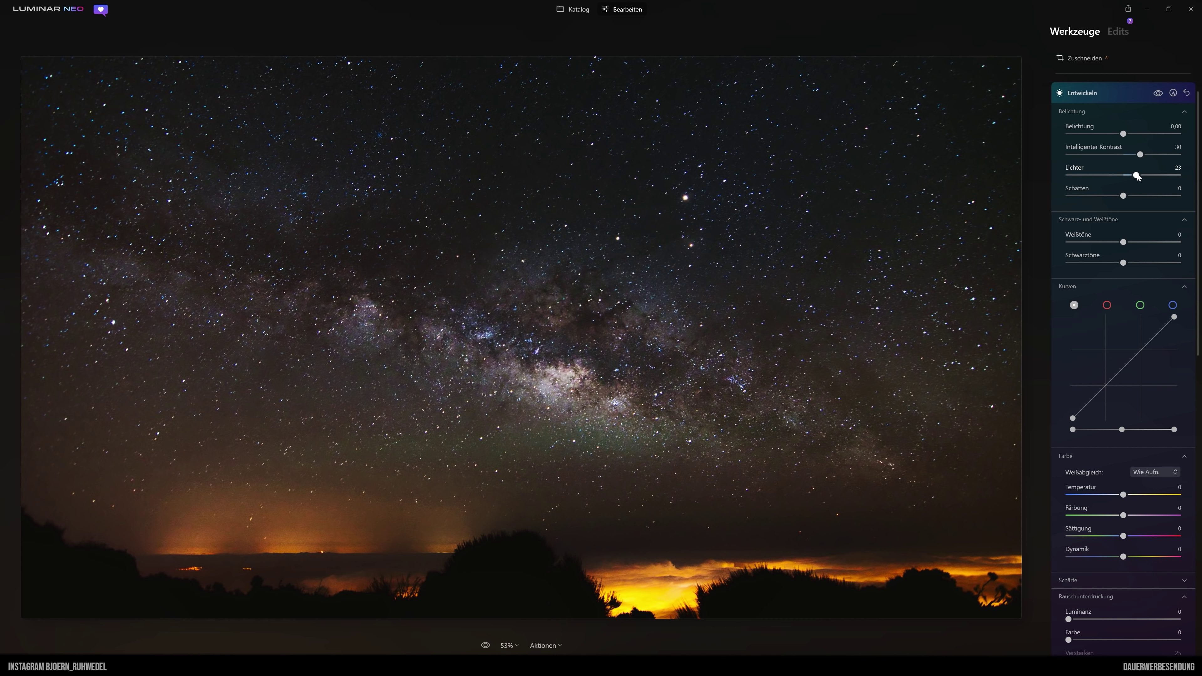
pyautogui.doubleClick(1136, 175)
pyautogui.moveTo(1140, 156); pyautogui.dragTo(1134, 158)
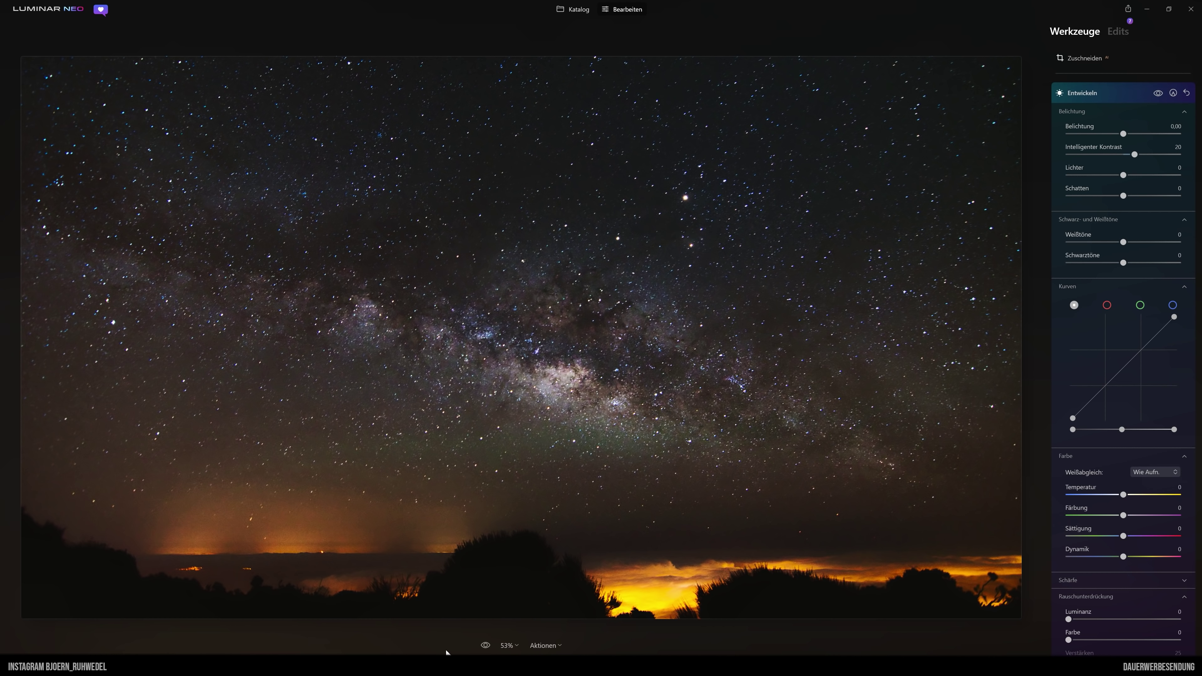
pyautogui.click(486, 645)
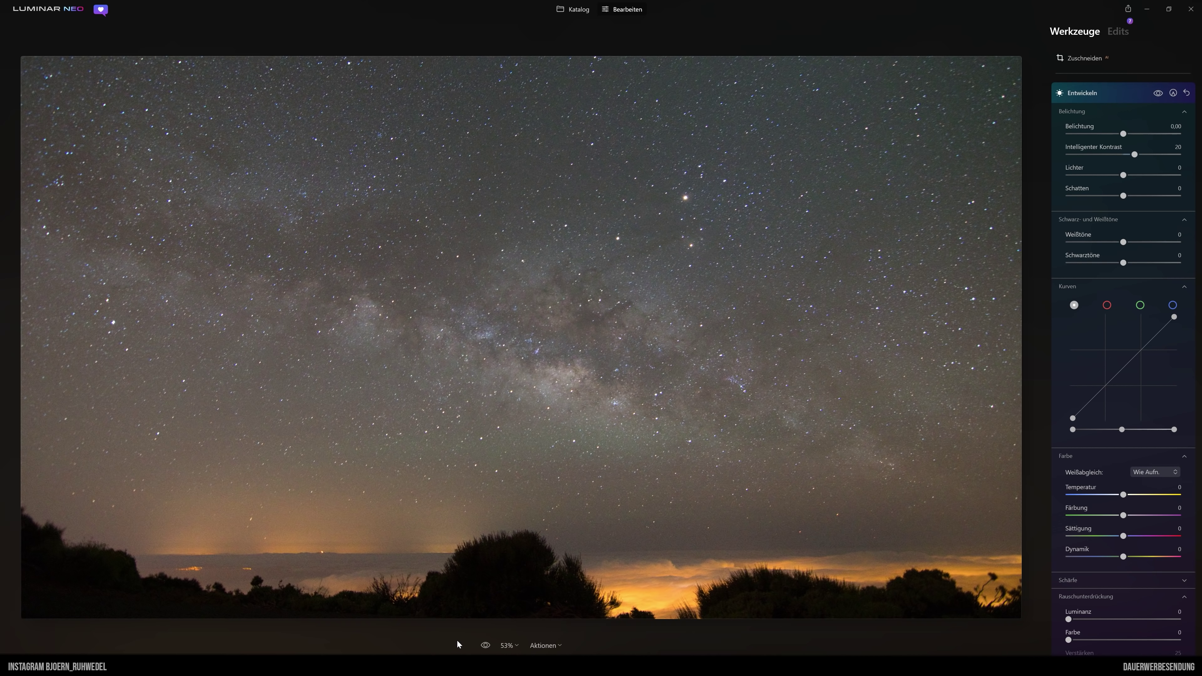
pyautogui.press('\\')
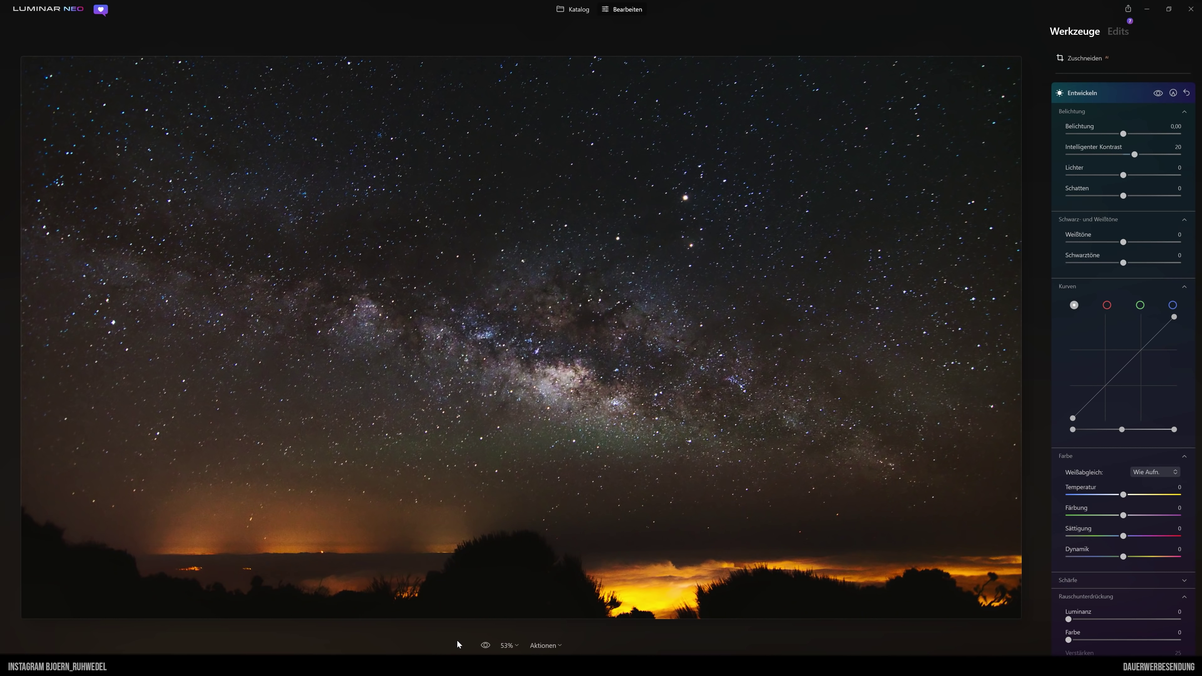